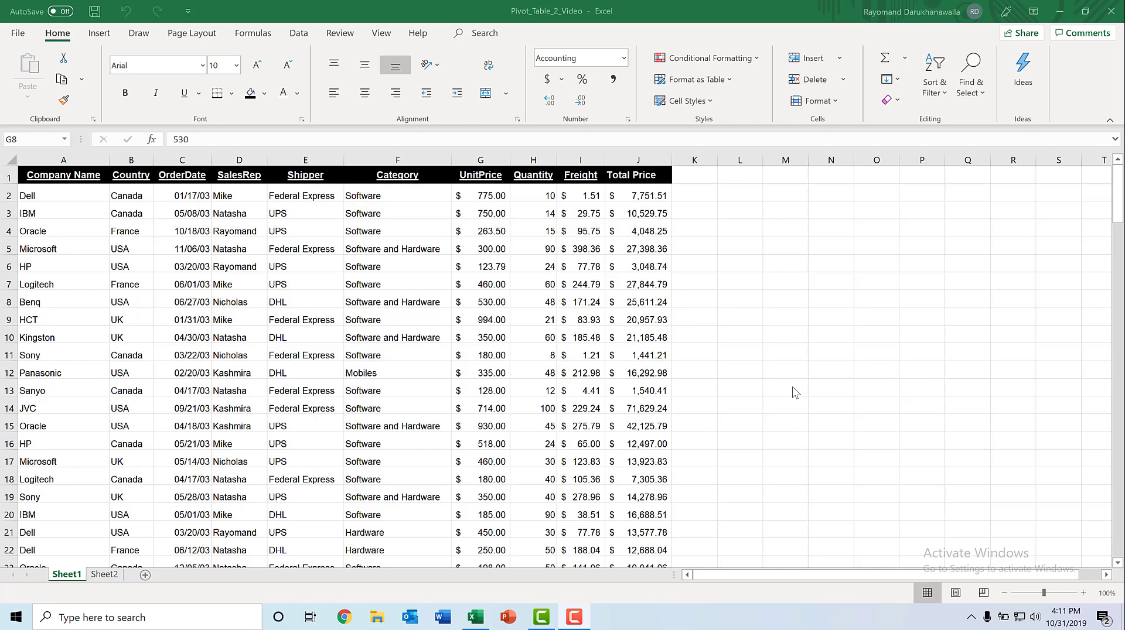
Step: Create a PivotTable on a new worksheet from the Sheet1 data range $A$1:$J$147
{"action": "left_click", "coordinate": [189, 231]}
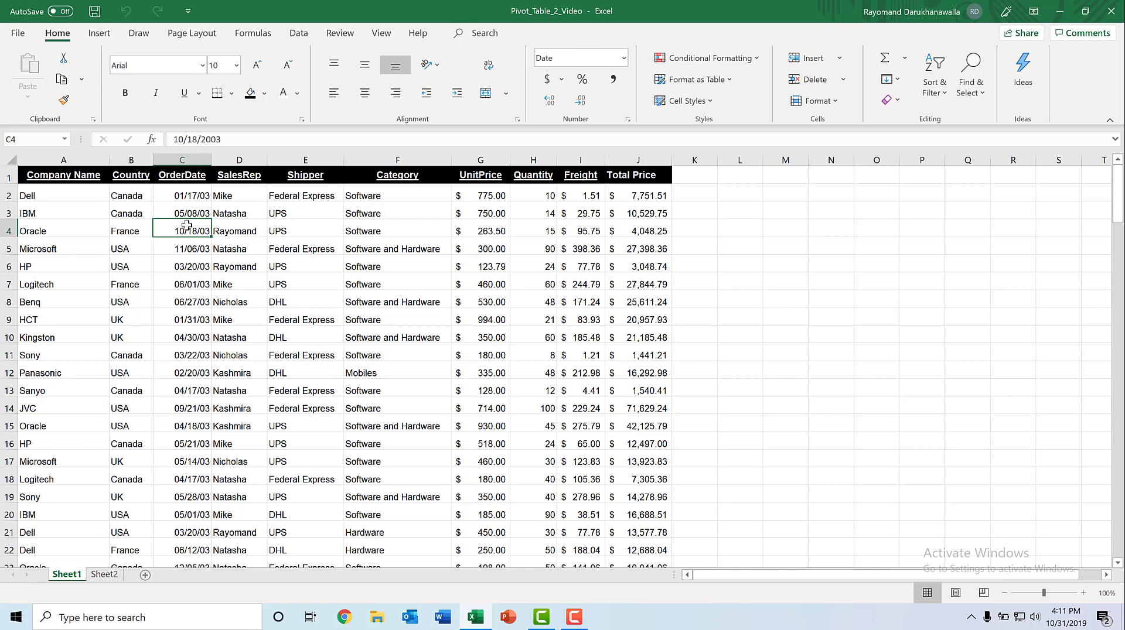
{"action": "left_click", "coordinate": [101, 35]}
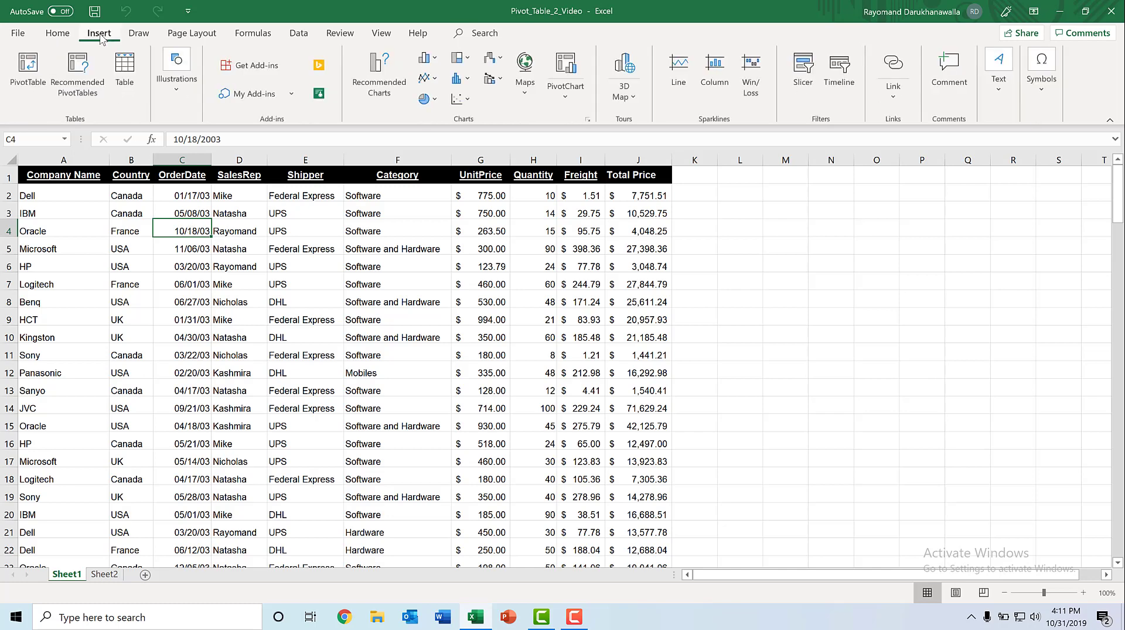
{"action": "left_click", "coordinate": [22, 73]}
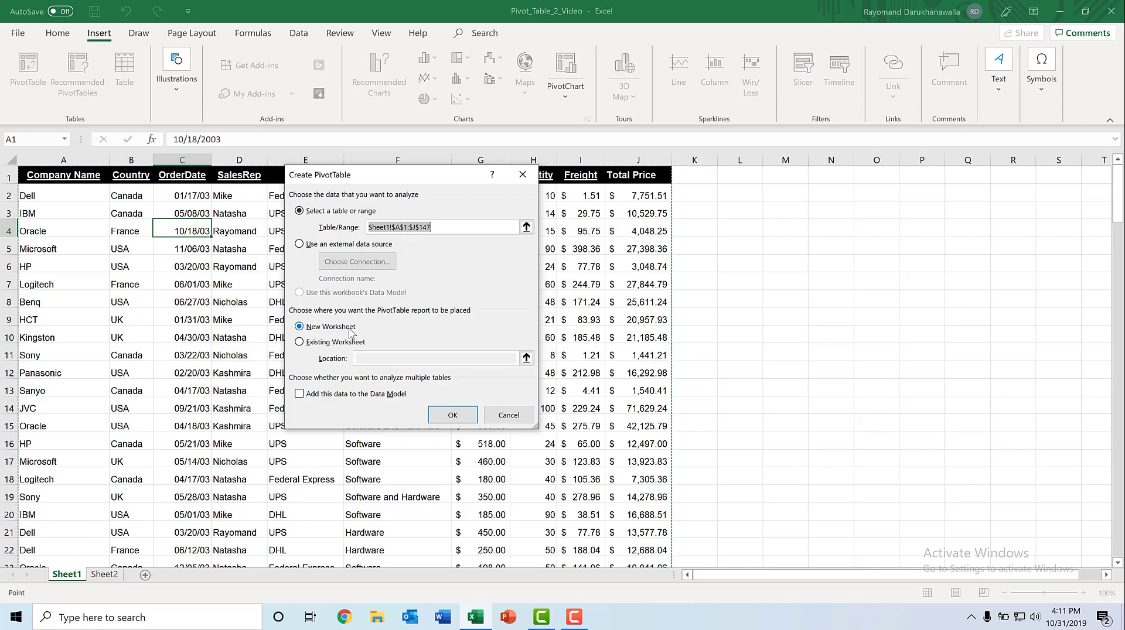
{"action": "left_click", "coordinate": [452, 415]}
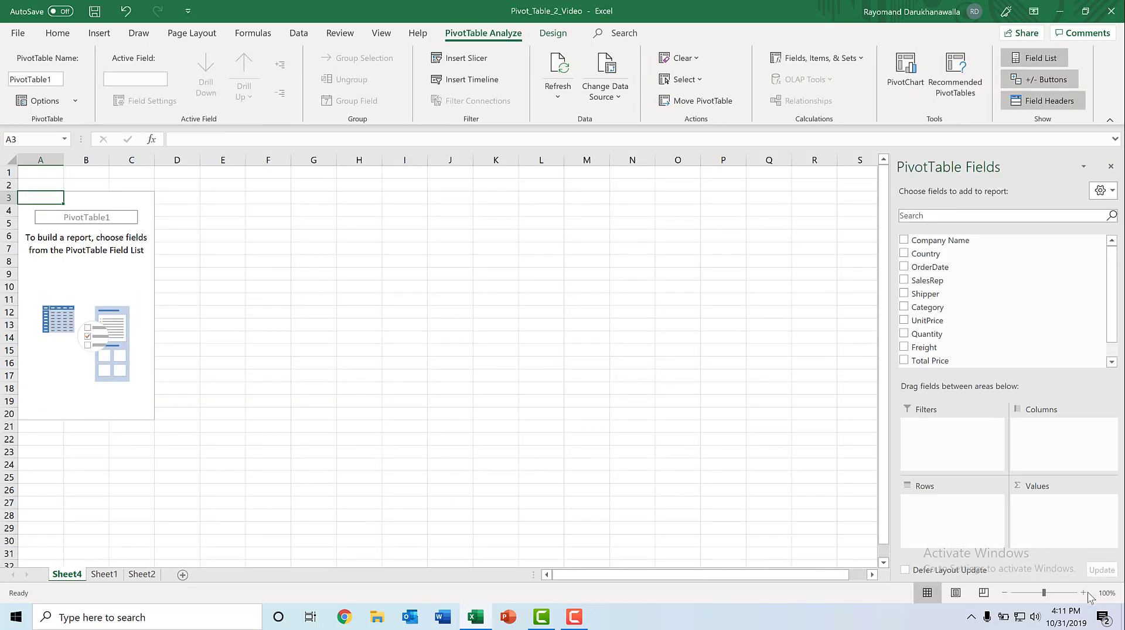
Step: Build the PivotTable with Country as columns, SalesRep and OrderDate as rows, and Total Price as values
{"action": "left_click", "coordinate": [1086, 595]}
{"action": "left_click", "coordinate": [1086, 595]}
{"action": "left_click", "coordinate": [1086, 596]}
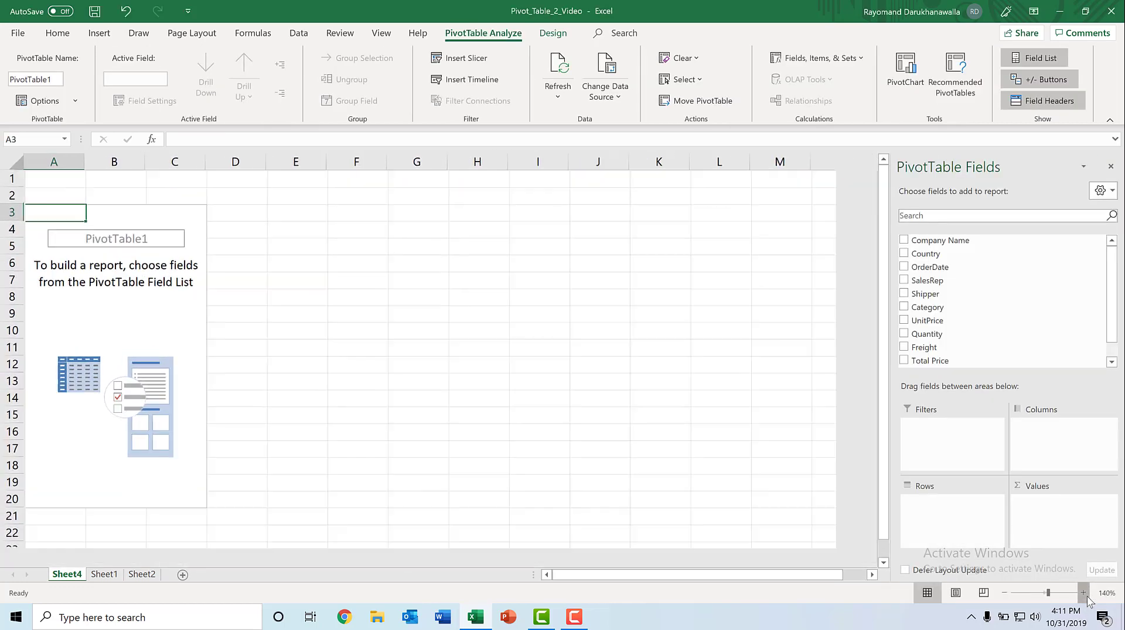
{"action": "left_click", "coordinate": [1086, 596]}
{"action": "left_click", "coordinate": [1086, 596]}
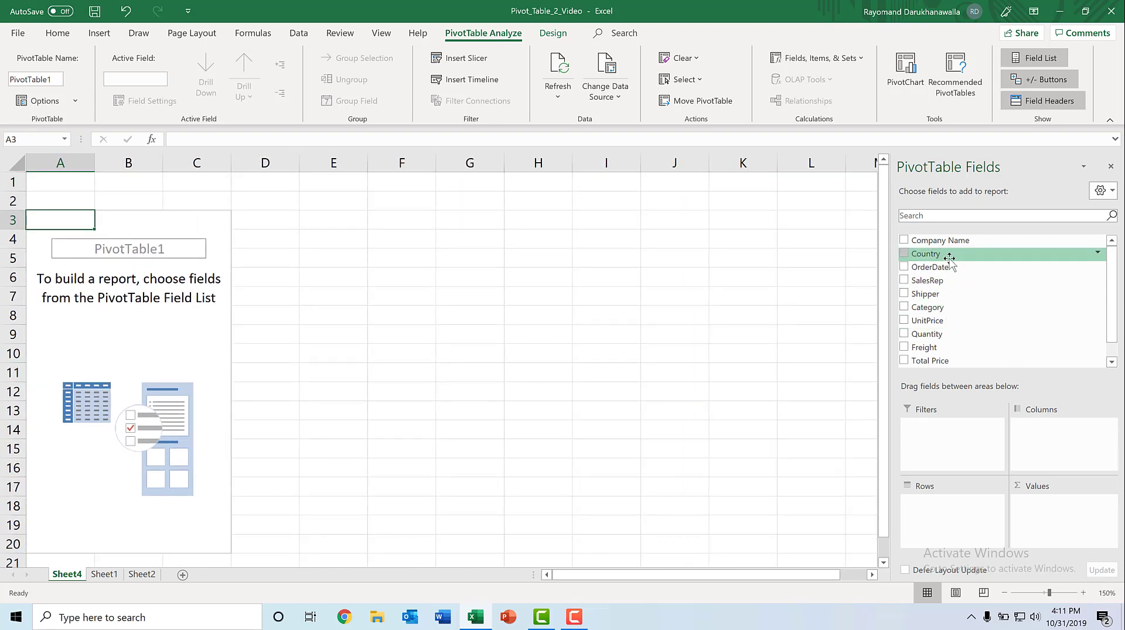
{"action": "left_click_drag", "start_coordinate": [949, 258], "coordinate": [1046, 437]}
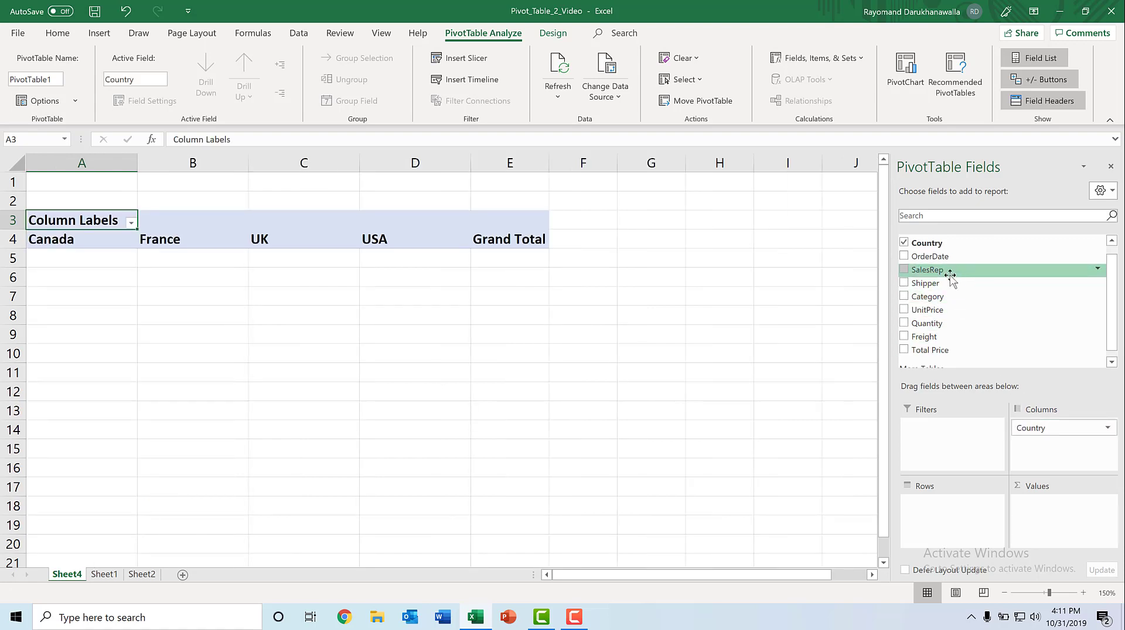
{"action": "left_click_drag", "start_coordinate": [950, 276], "coordinate": [942, 501]}
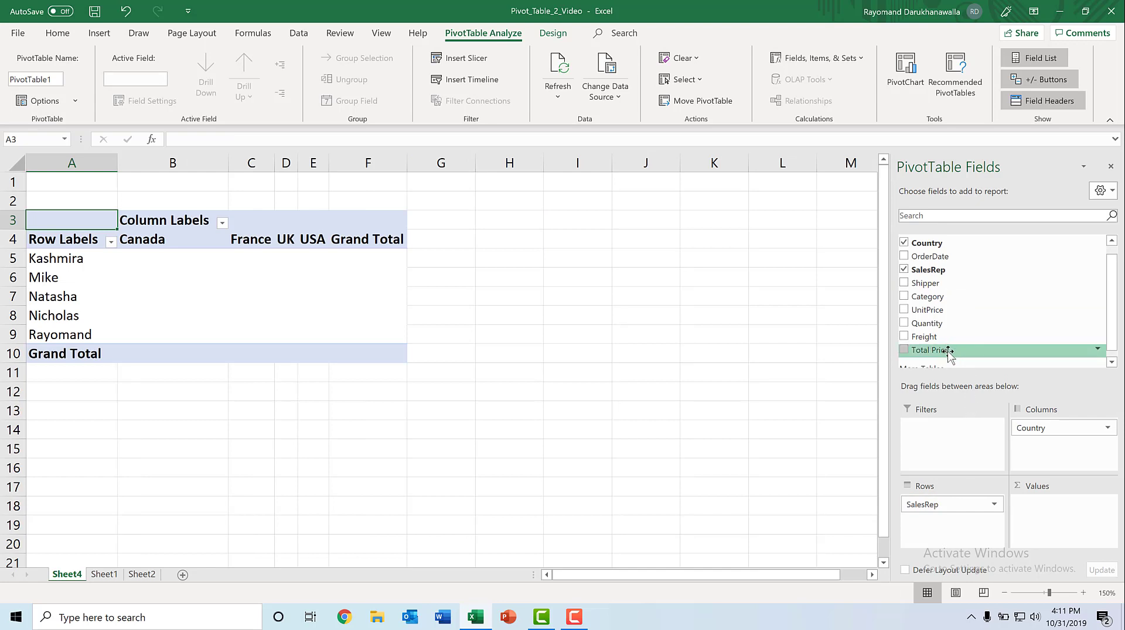
{"action": "left_click_drag", "start_coordinate": [949, 352], "coordinate": [1059, 515]}
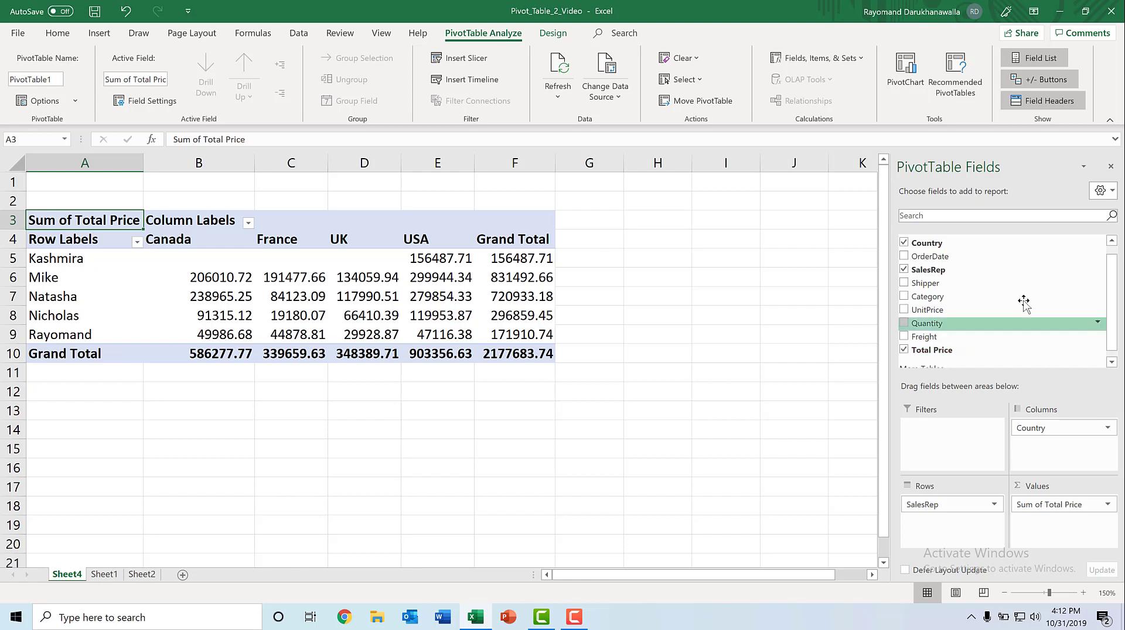
{"action": "left_click_drag", "start_coordinate": [955, 262], "coordinate": [953, 533]}
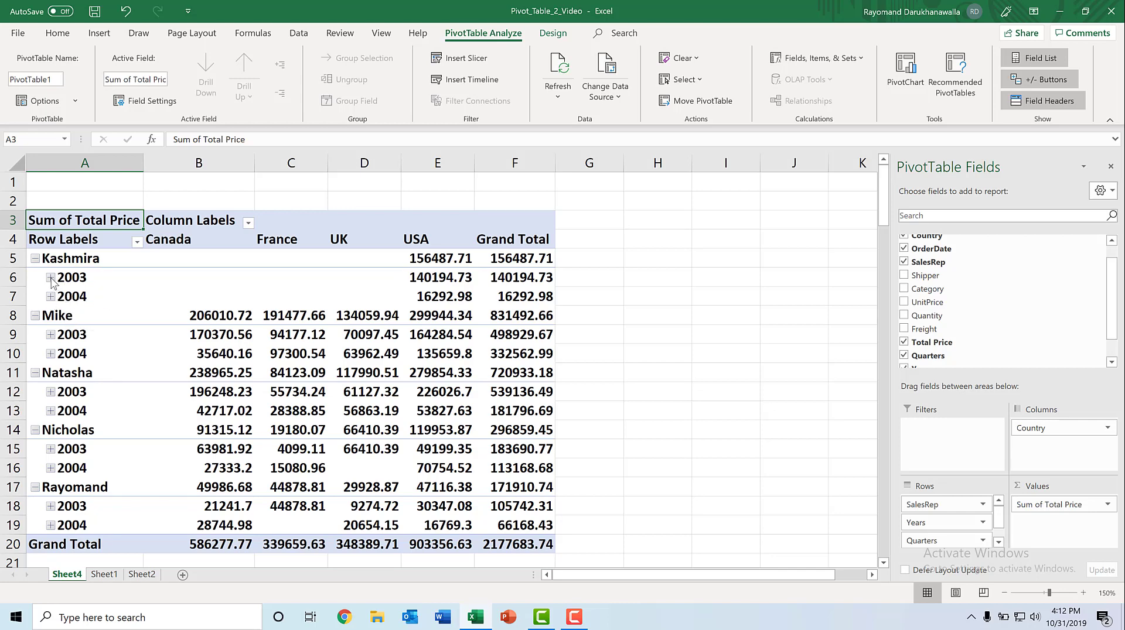
Step: Expand the first sales rep's 2003 group down to the months of Qtr1, then collapse the year again
{"action": "left_click", "coordinate": [51, 278]}
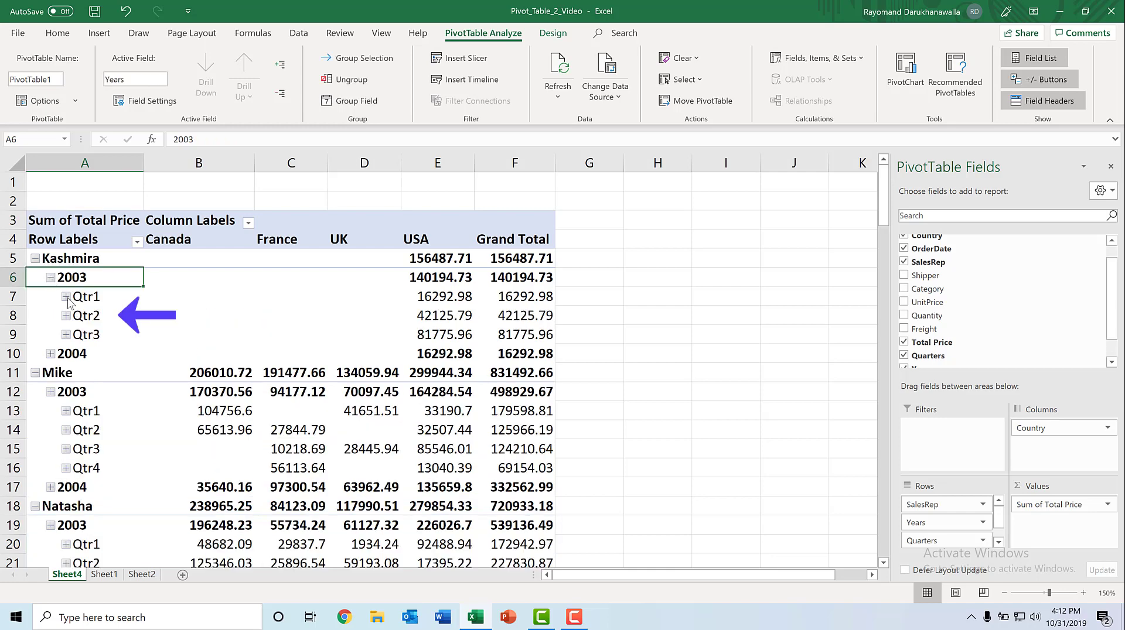
{"action": "left_click", "coordinate": [66, 297]}
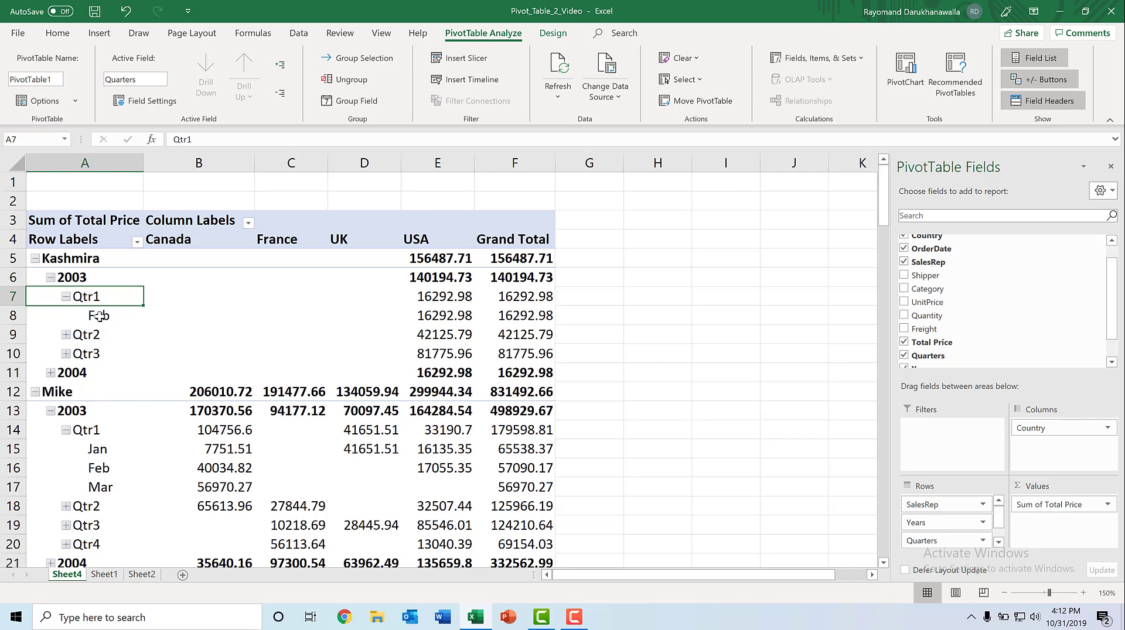
{"action": "left_click", "coordinate": [52, 278]}
{"action": "left_click", "coordinate": [51, 278]}
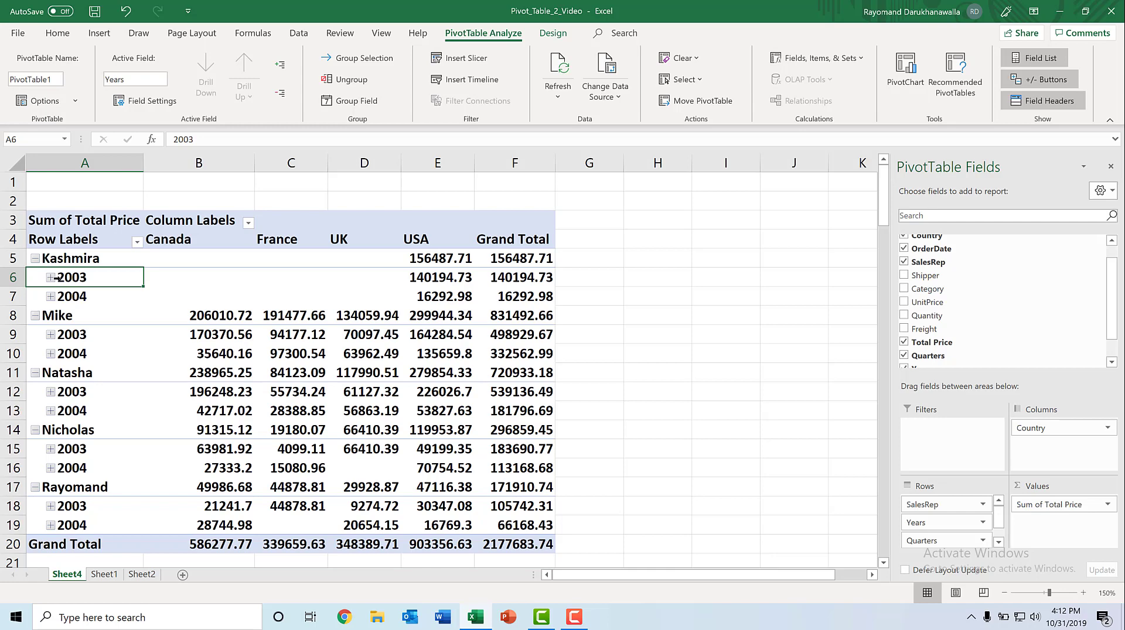
Step: Ungroup the year groups in the row labels into individual order dates
{"action": "left_click", "coordinate": [54, 299]}
{"action": "left_click", "coordinate": [70, 283]}
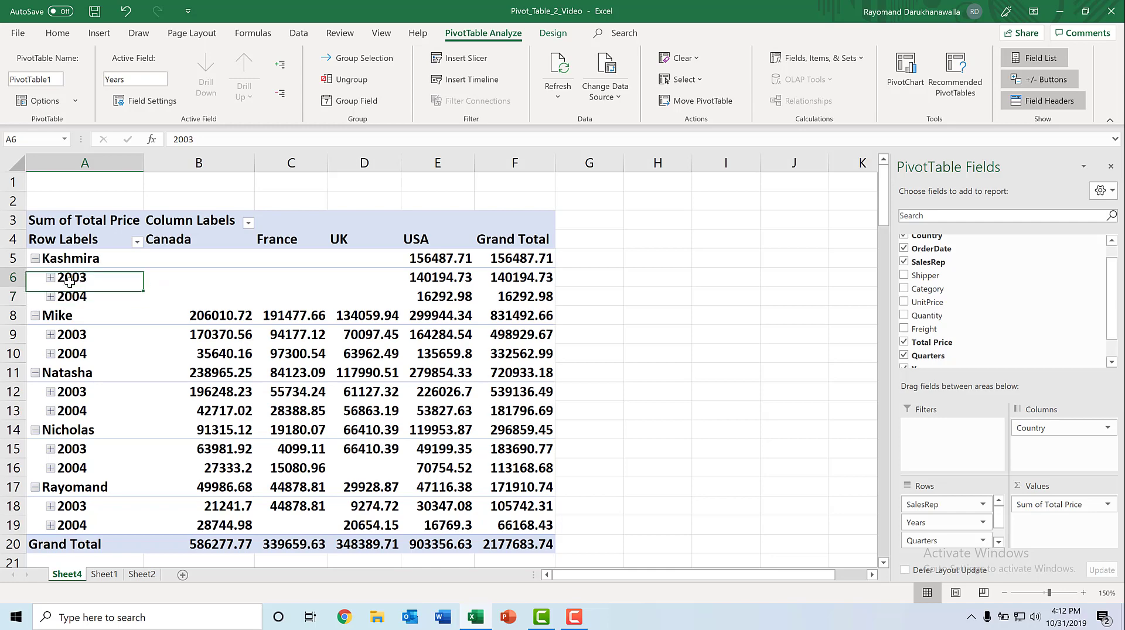
{"action": "left_click", "coordinate": [64, 297]}
{"action": "left_click", "coordinate": [71, 279]}
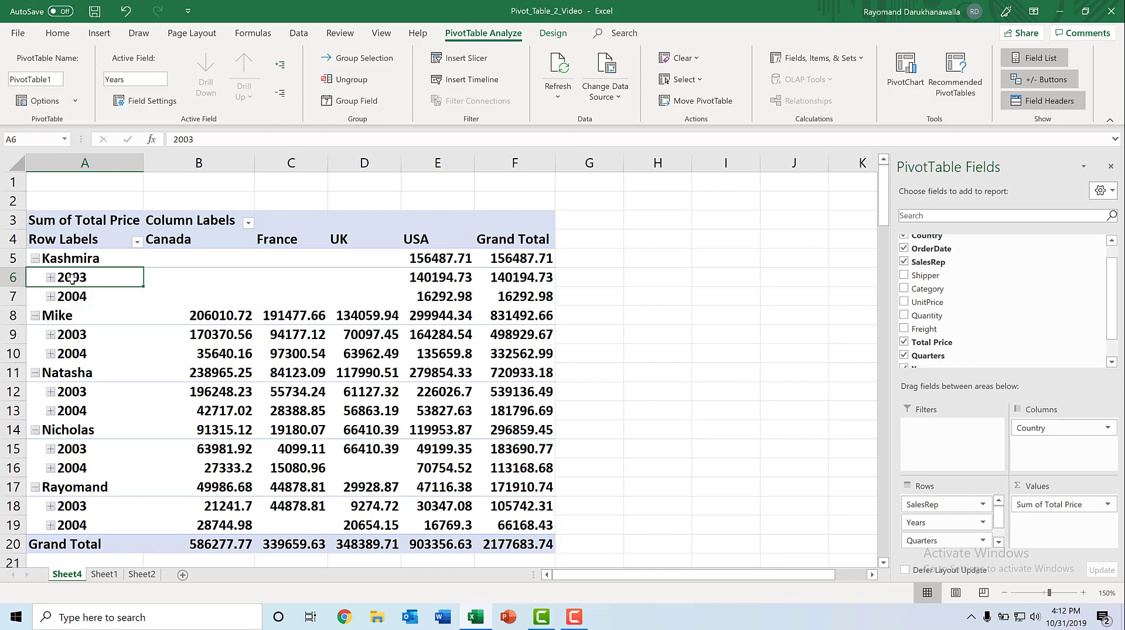
{"action": "right_click", "coordinate": [73, 281]}
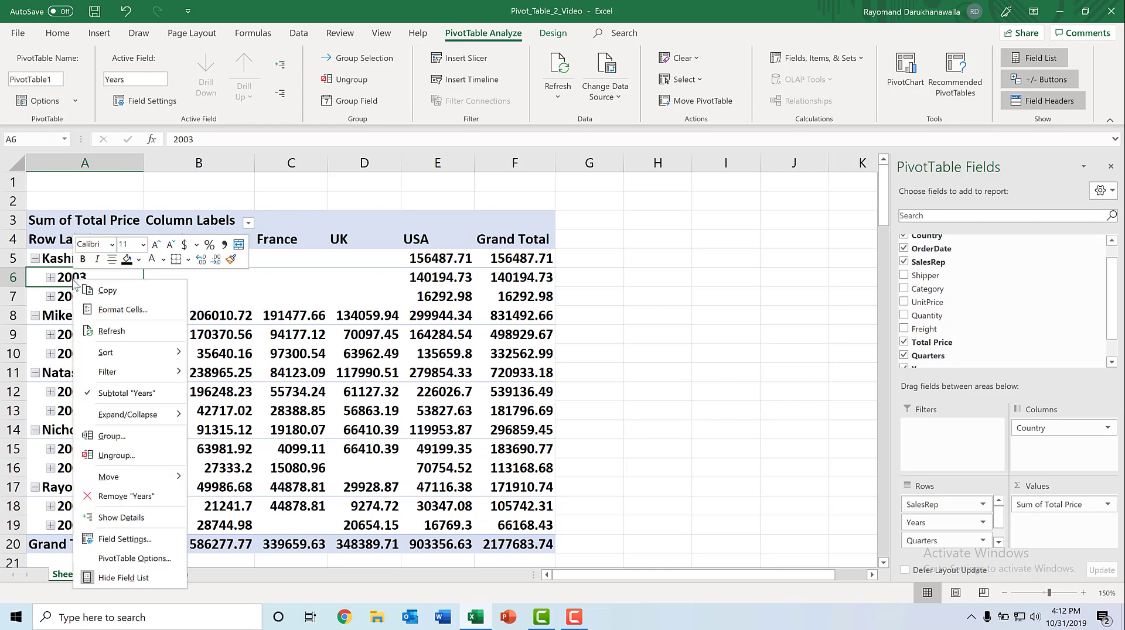
{"action": "left_click", "coordinate": [104, 455]}
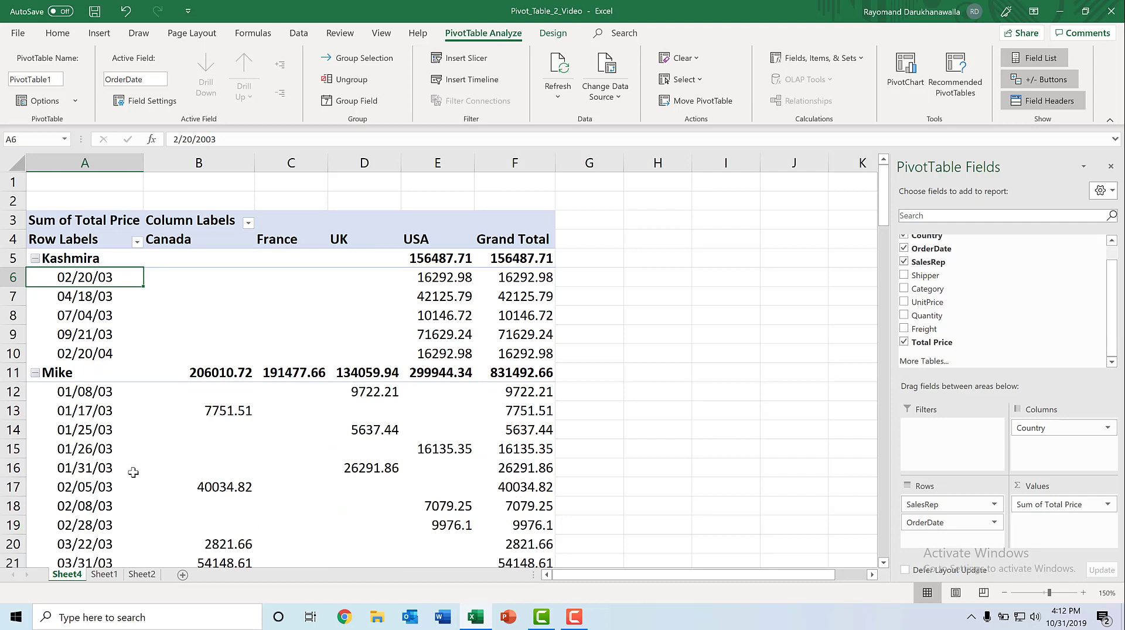
Step: Review the OrderDate column in the Sheet1 source data and return to the PivotTable on Sheet4
{"action": "left_click", "coordinate": [104, 576]}
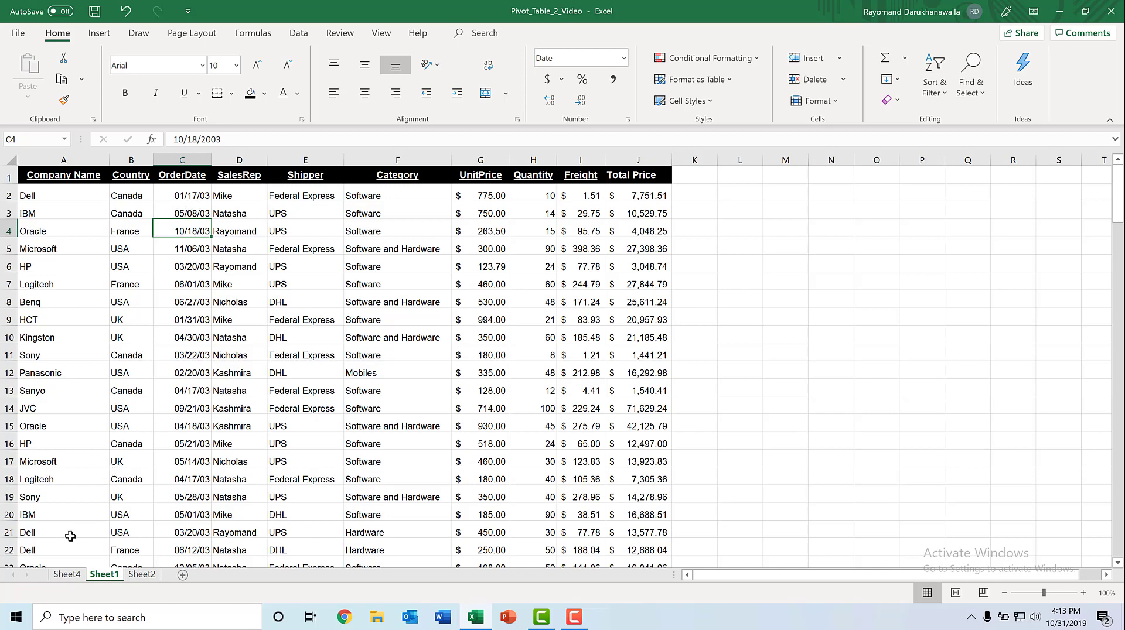
{"action": "left_click", "coordinate": [67, 575]}
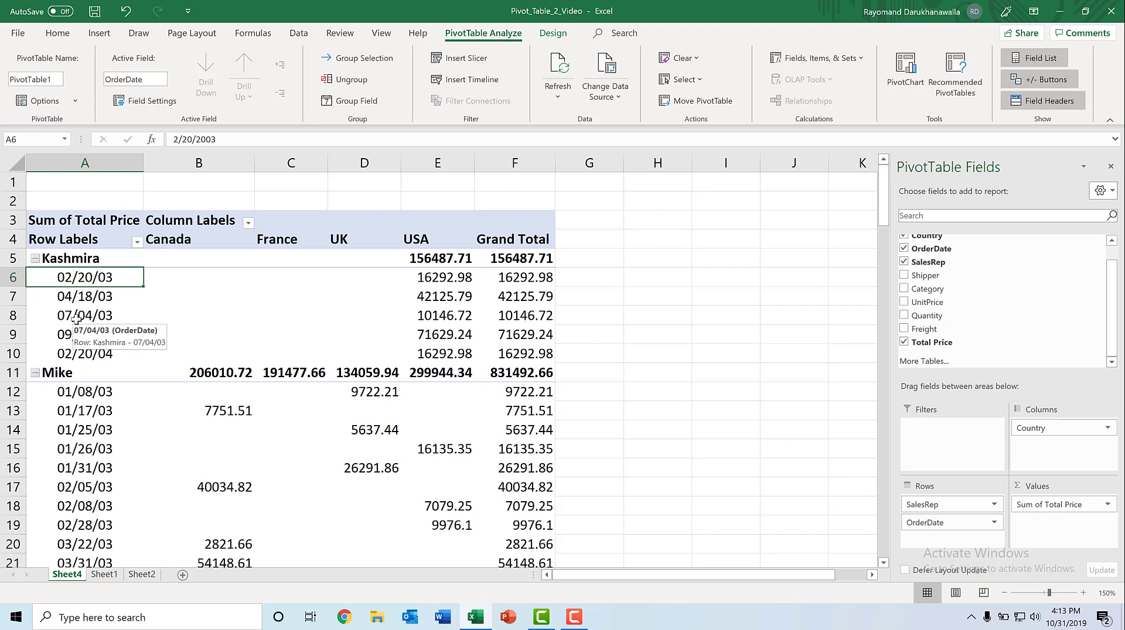
{"action": "left_click", "coordinate": [98, 297]}
Step: Group the OrderDate row labels by Quarters only, with Months deselected
{"action": "left_click", "coordinate": [88, 318]}
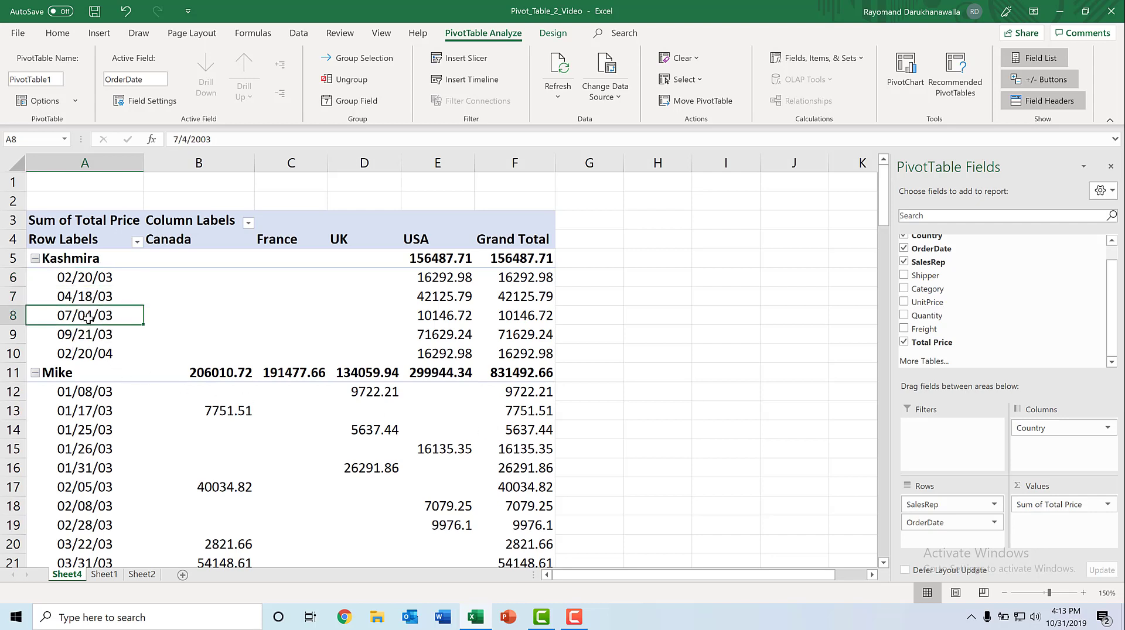
{"action": "right_click", "coordinate": [89, 318]}
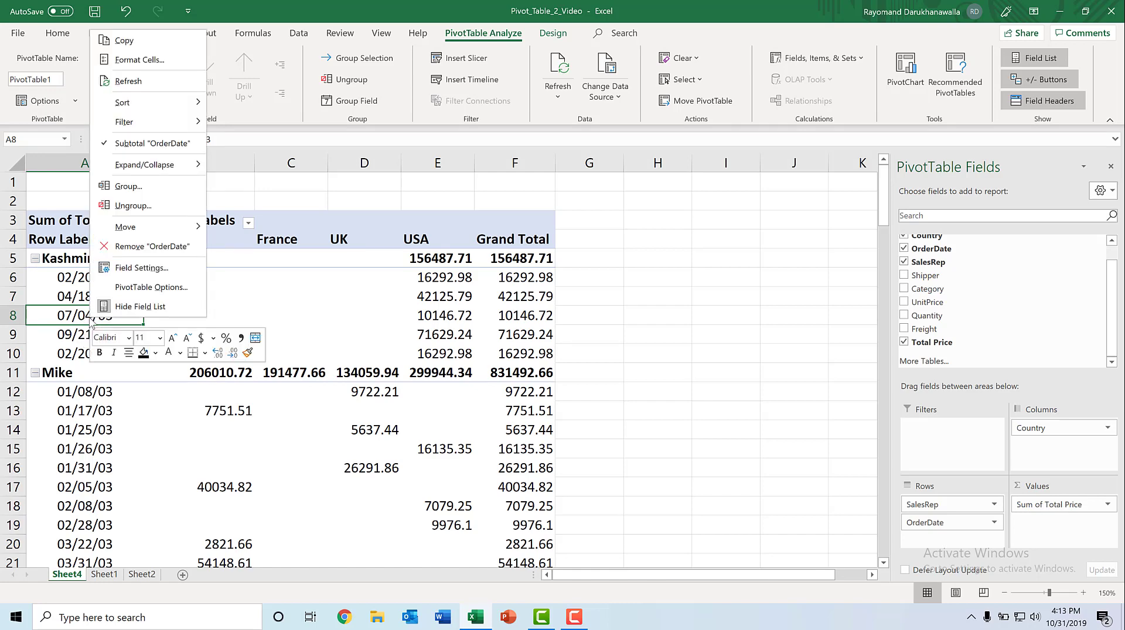
{"action": "left_click", "coordinate": [146, 186]}
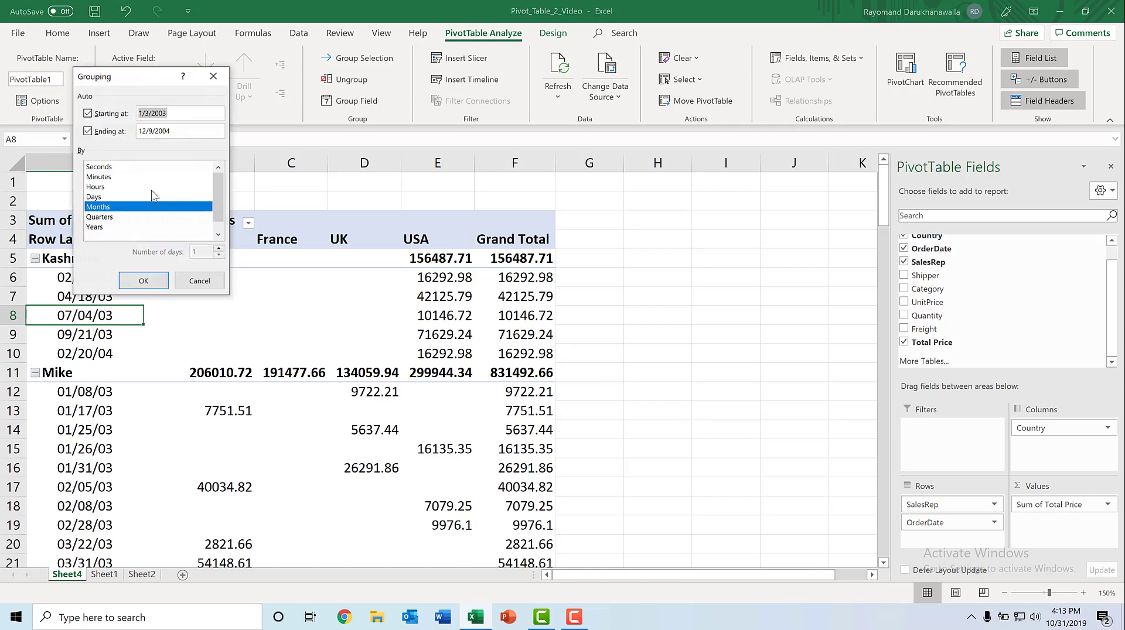
{"action": "left_click_drag", "start_coordinate": [146, 82], "coordinate": [686, 218]}
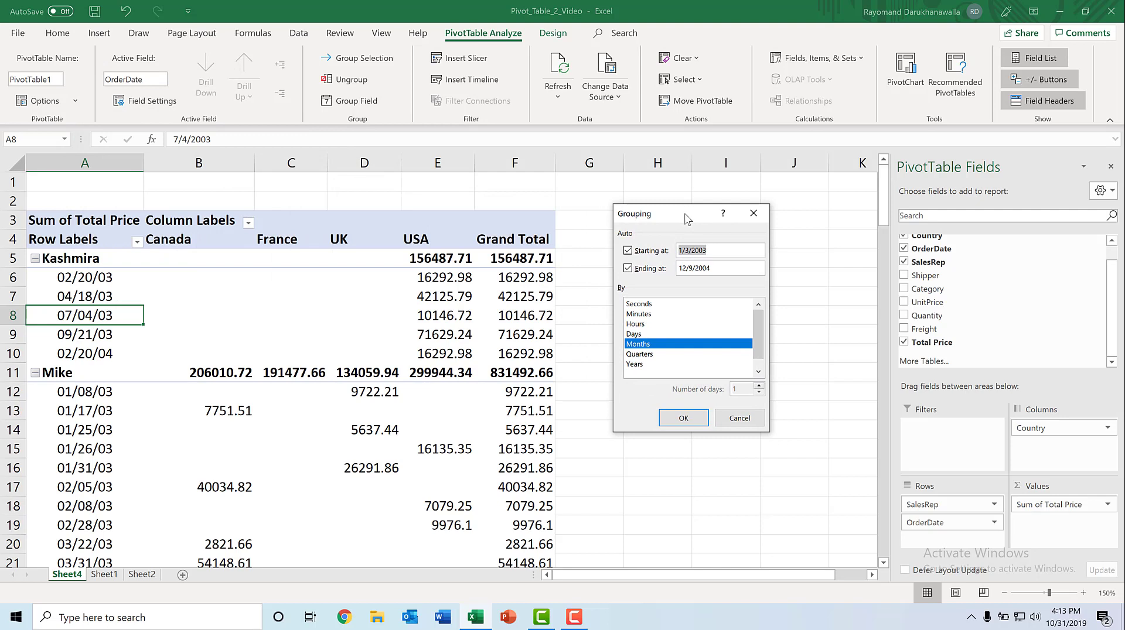
{"action": "left_click", "coordinate": [653, 360]}
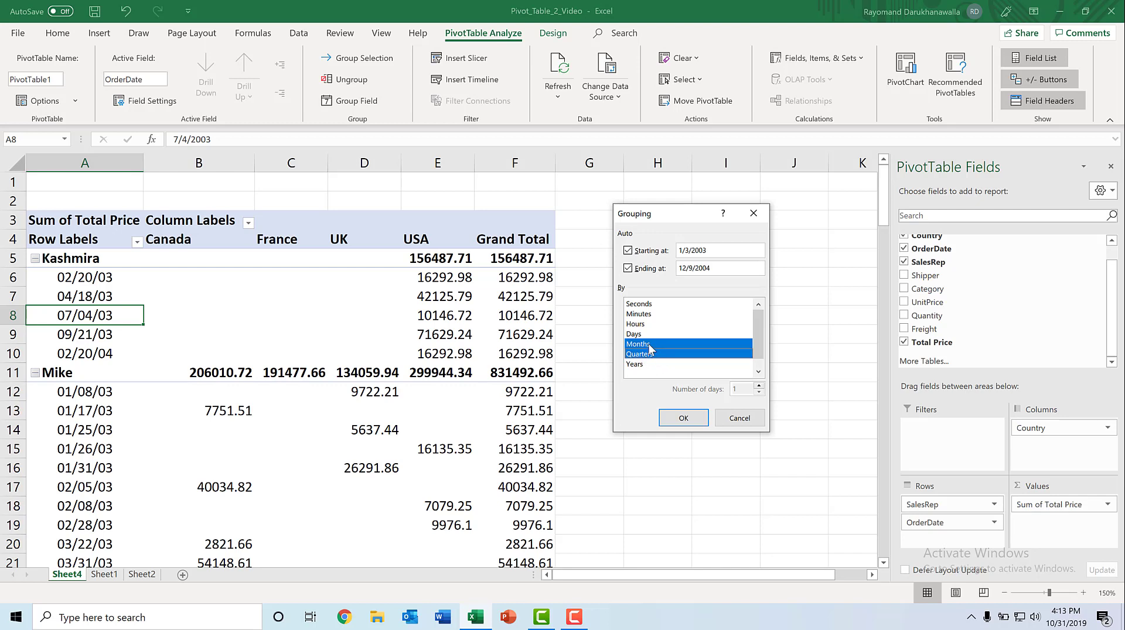
{"action": "left_click", "coordinate": [649, 343]}
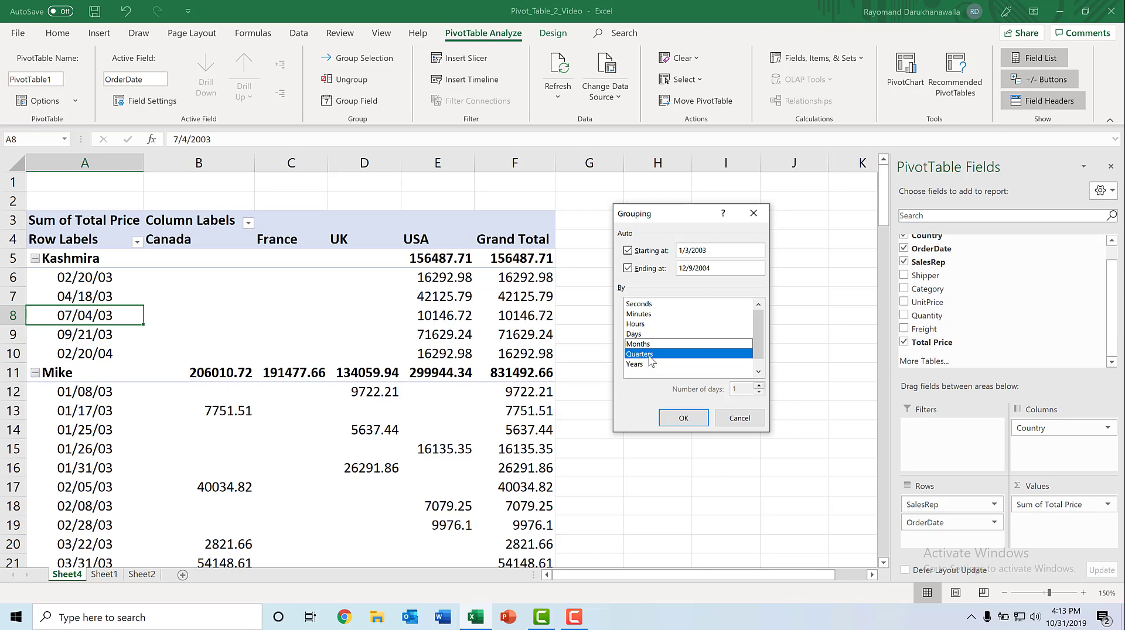
{"action": "left_click", "coordinate": [684, 418]}
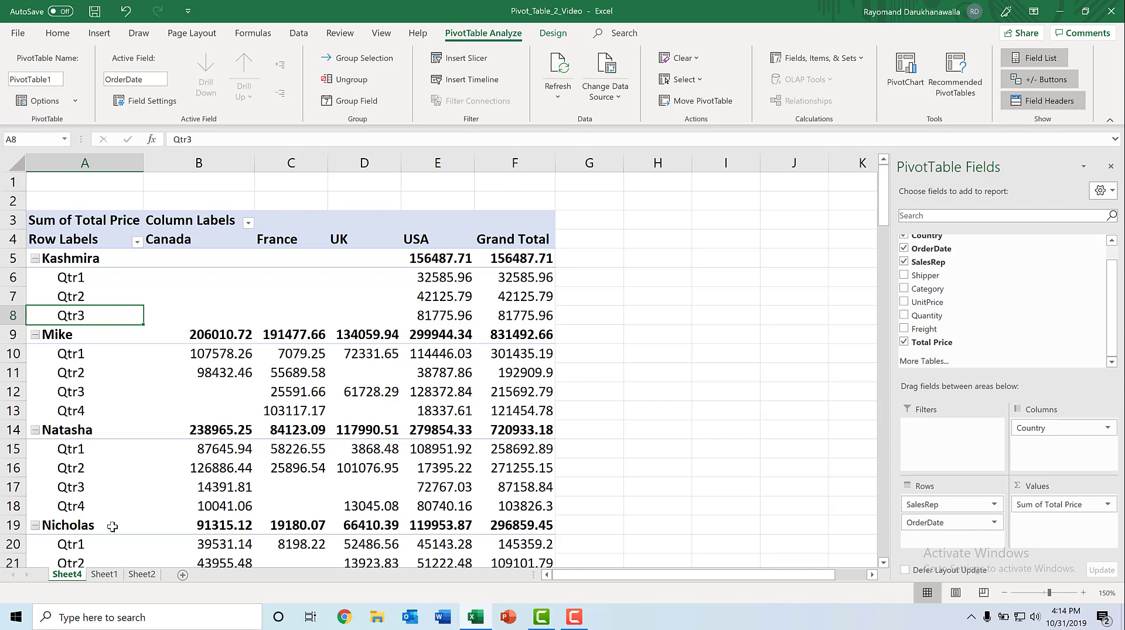
Step: Examine which years the OrderDate values on Sheet1 cover, checking C4 and C108, and return to Sheet4
{"action": "left_click", "coordinate": [104, 574]}
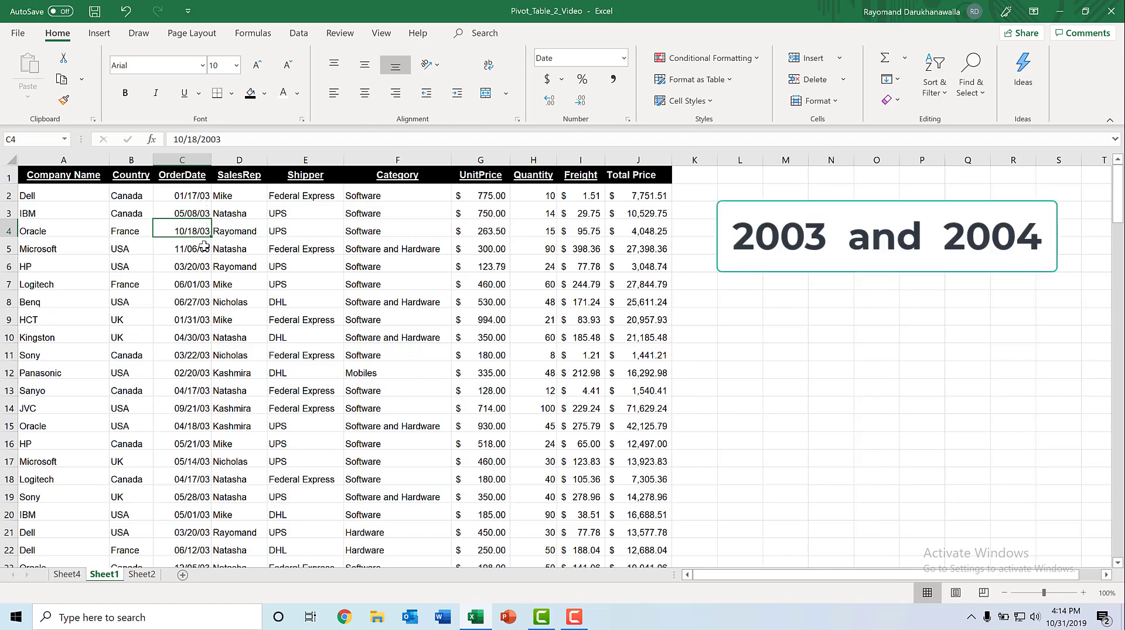
{"action": "left_click", "coordinate": [235, 139]}
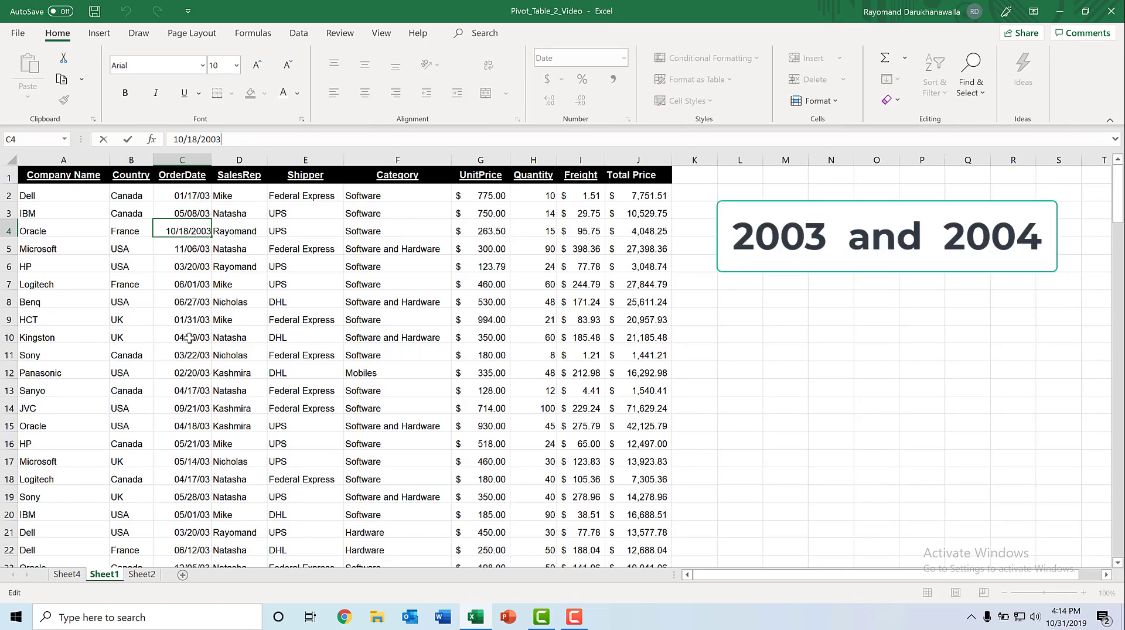
{"action": "scroll", "coordinate": [189, 338], "scroll_direction": "down", "scroll_amount": 14}
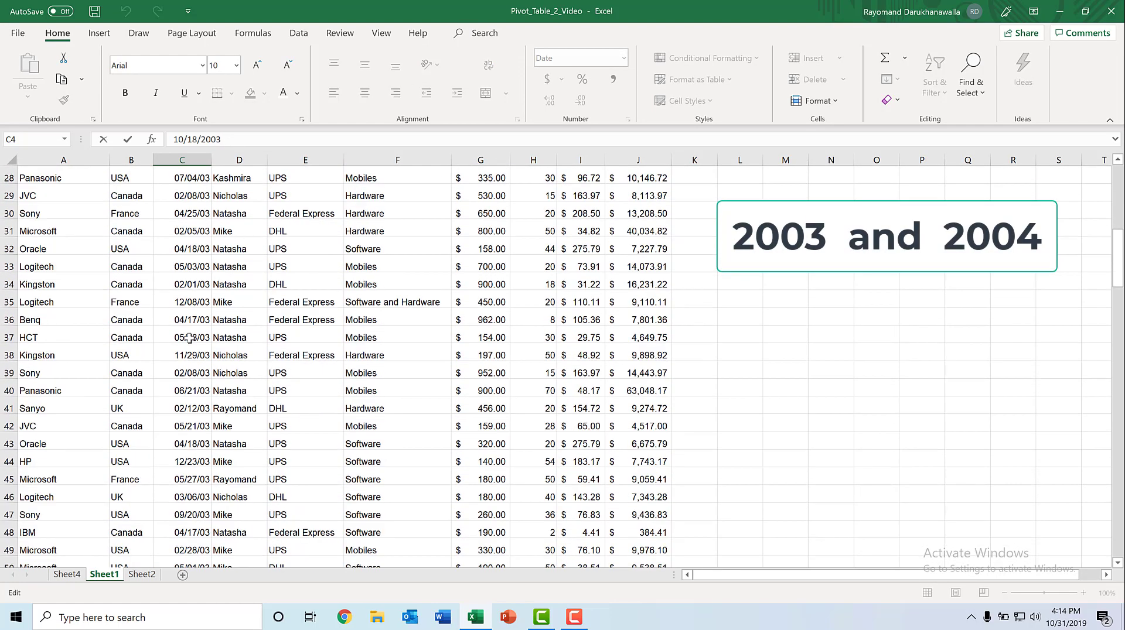
{"action": "scroll", "coordinate": [190, 338], "scroll_direction": "down", "scroll_amount": 17}
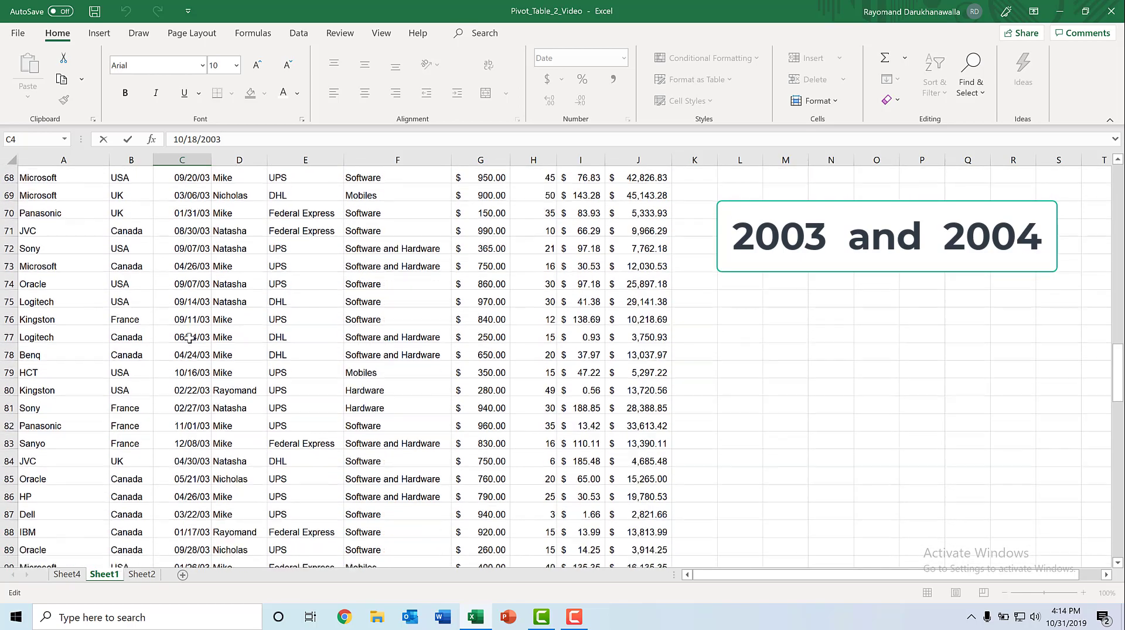
{"action": "scroll", "coordinate": [189, 338], "scroll_direction": "down", "scroll_amount": 1}
{"action": "left_click", "coordinate": [189, 371]}
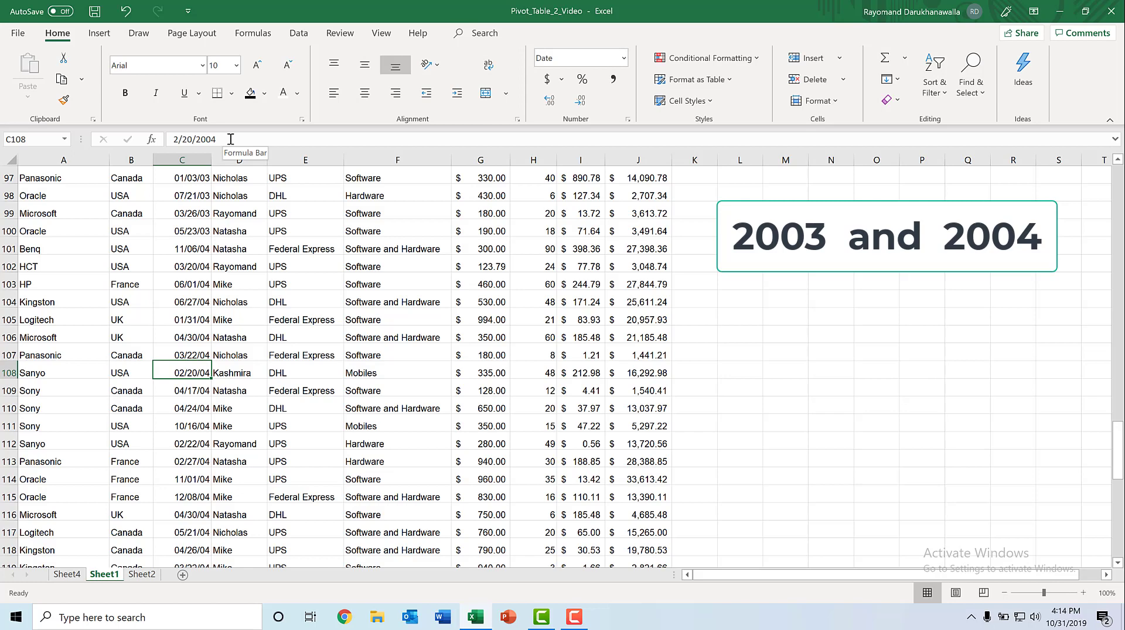
{"action": "left_click", "coordinate": [66, 575]}
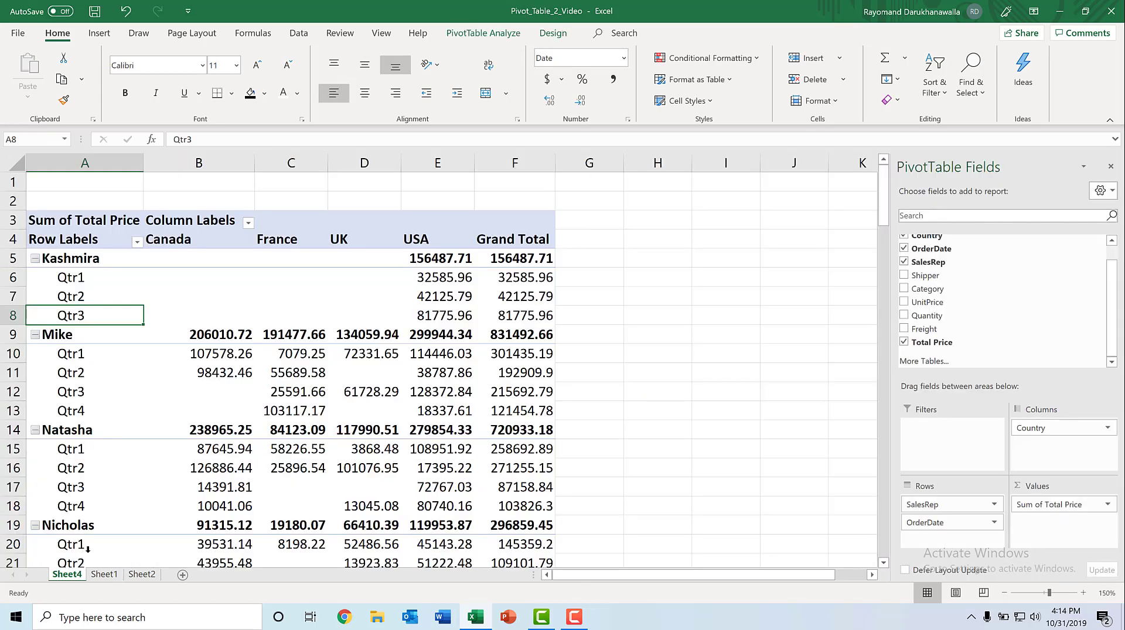
Step: Regroup the OrderDate row labels by Years only, with Quarters deselected
{"action": "left_click", "coordinate": [78, 296]}
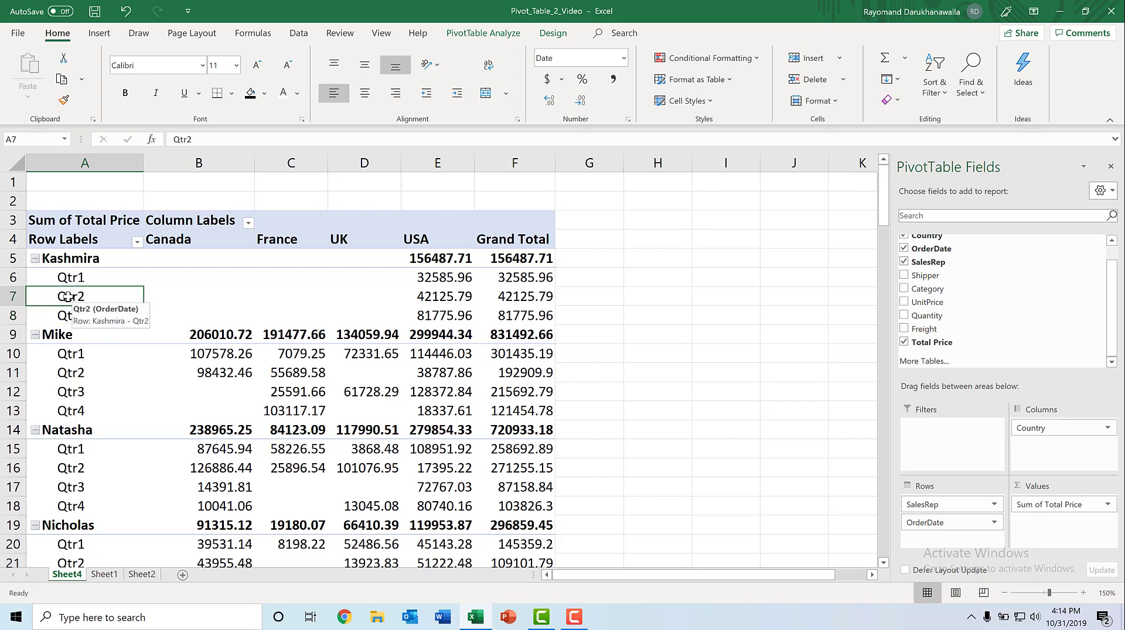
{"action": "right_click", "coordinate": [68, 297]}
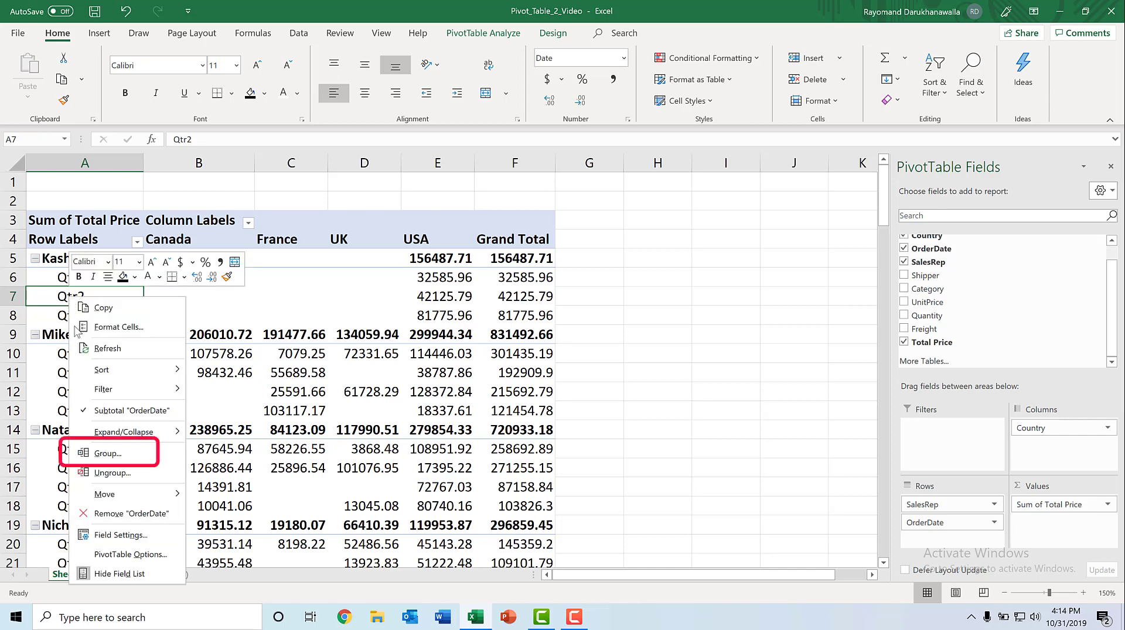
{"action": "left_click", "coordinate": [88, 460]}
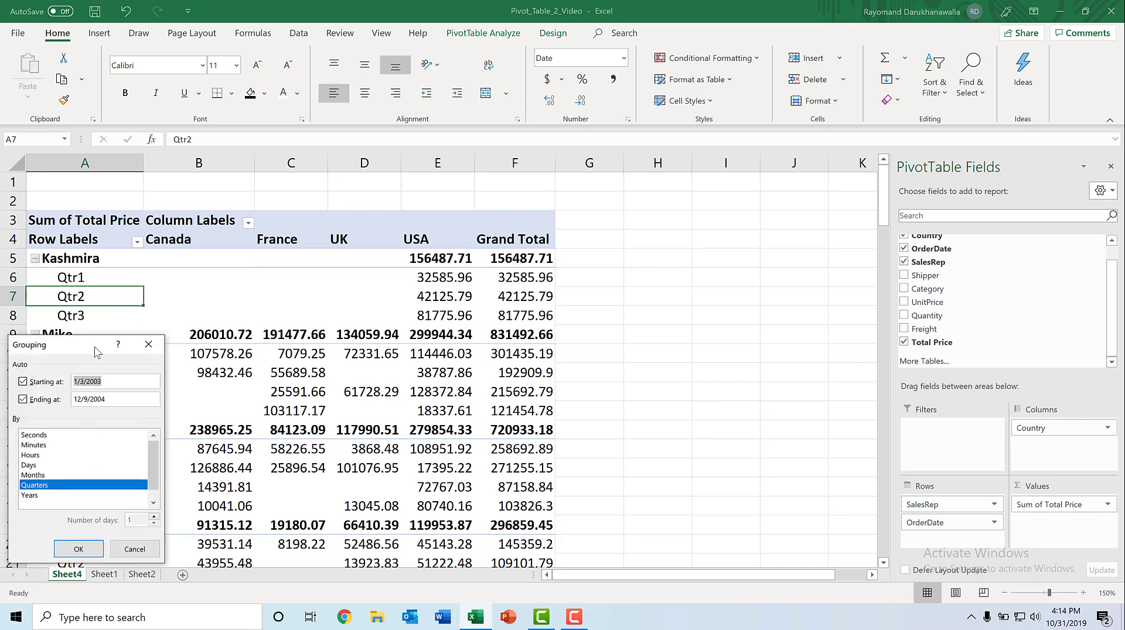
{"action": "left_click_drag", "start_coordinate": [98, 350], "coordinate": [692, 192]}
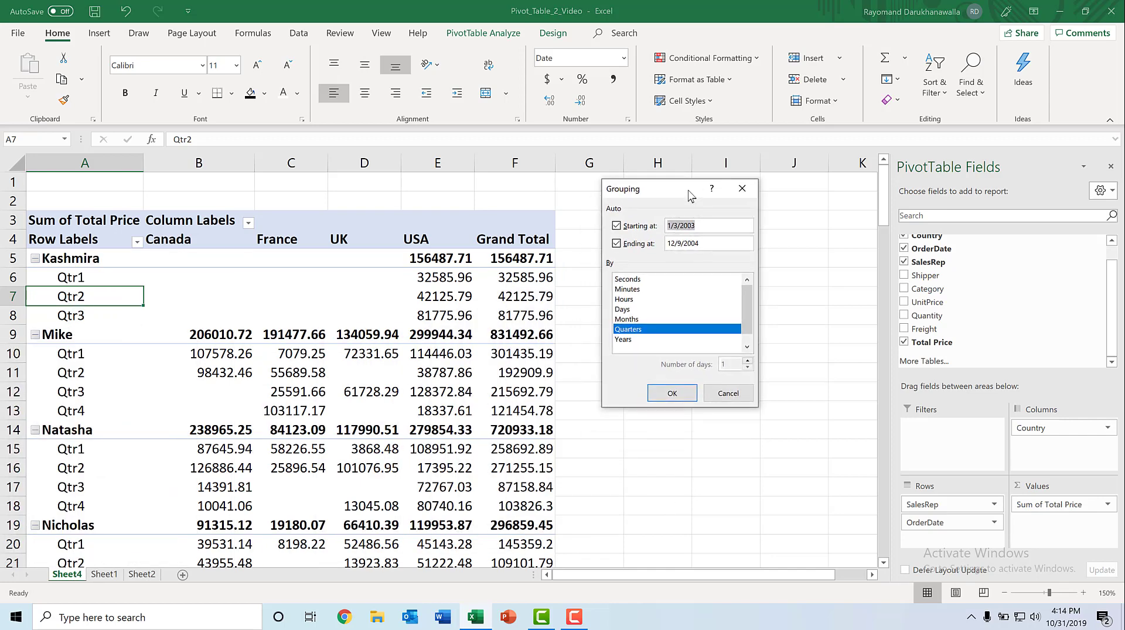
{"action": "left_click", "coordinate": [625, 335]}
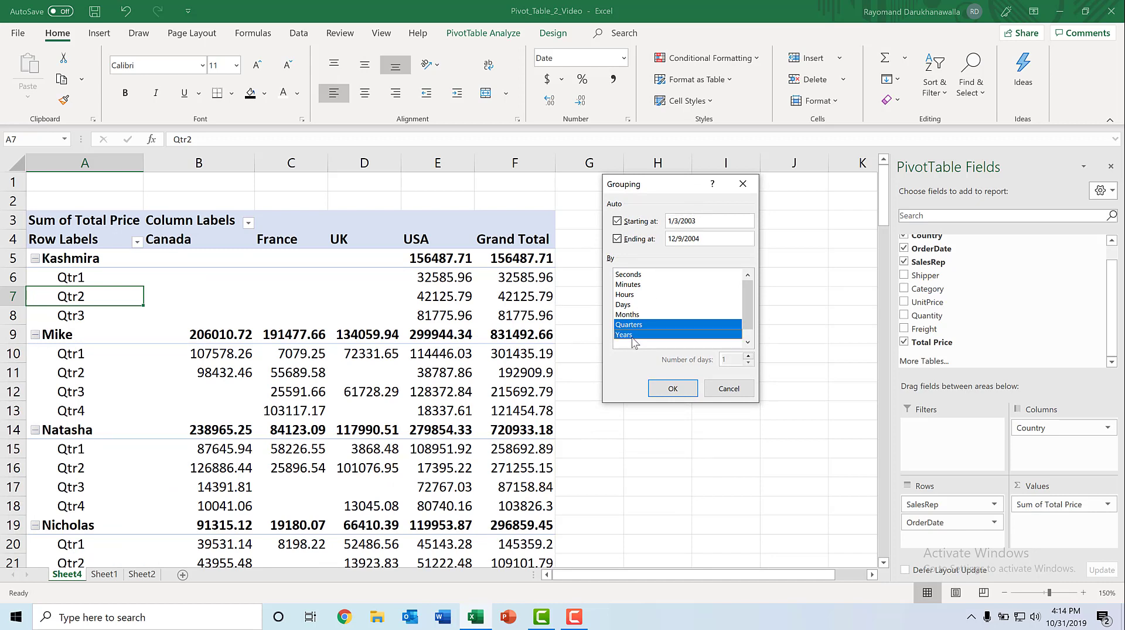
{"action": "left_click", "coordinate": [641, 325]}
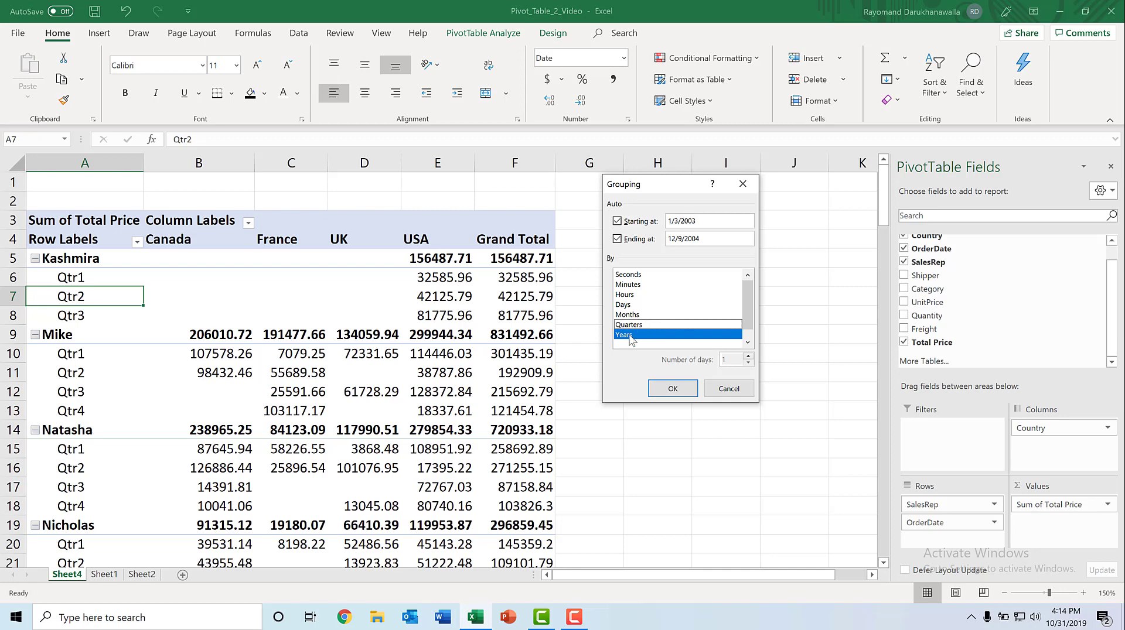
{"action": "left_click", "coordinate": [671, 389]}
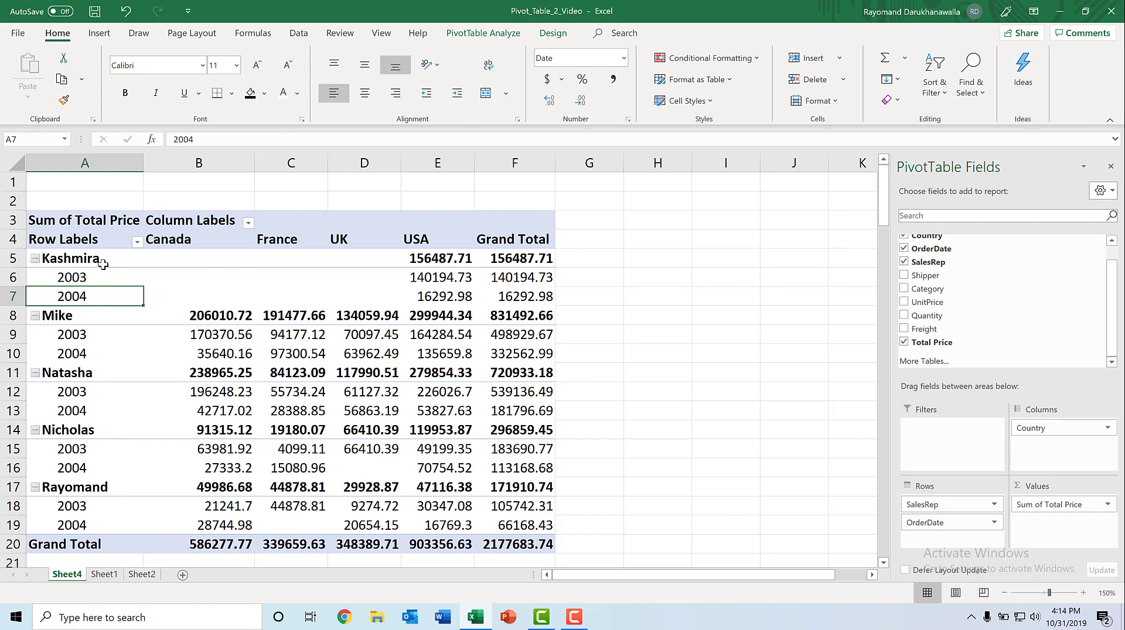
Step: Examine the 2003 and 2004 USA totals for the first sales rep and the second rep's 2003 totals across all countries
{"action": "left_click", "coordinate": [94, 277]}
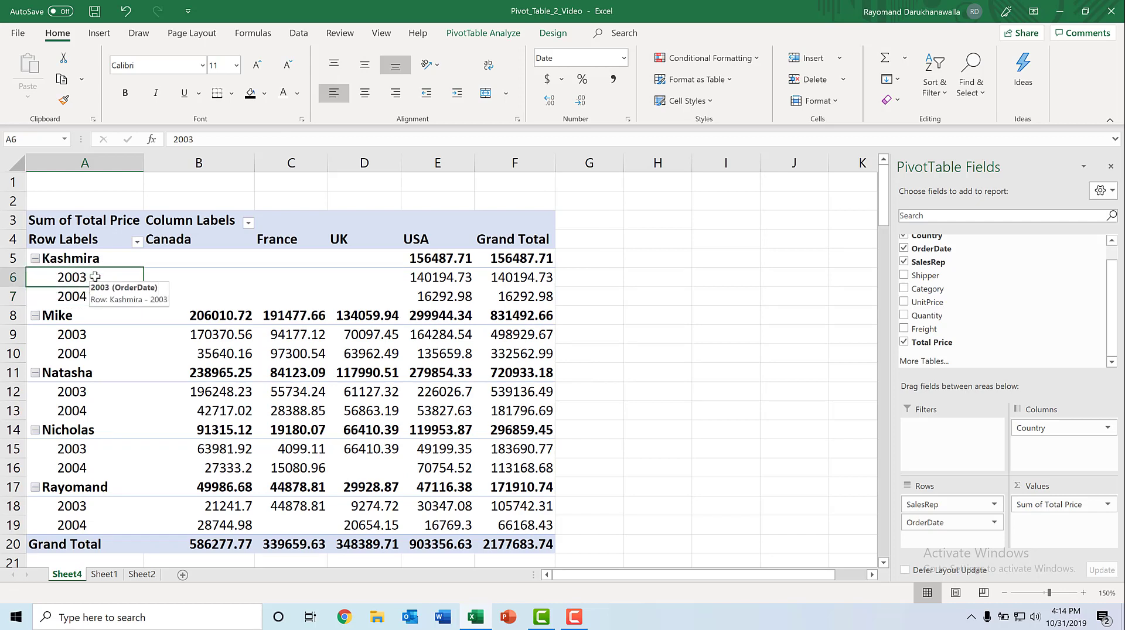
{"action": "left_click", "coordinate": [424, 283]}
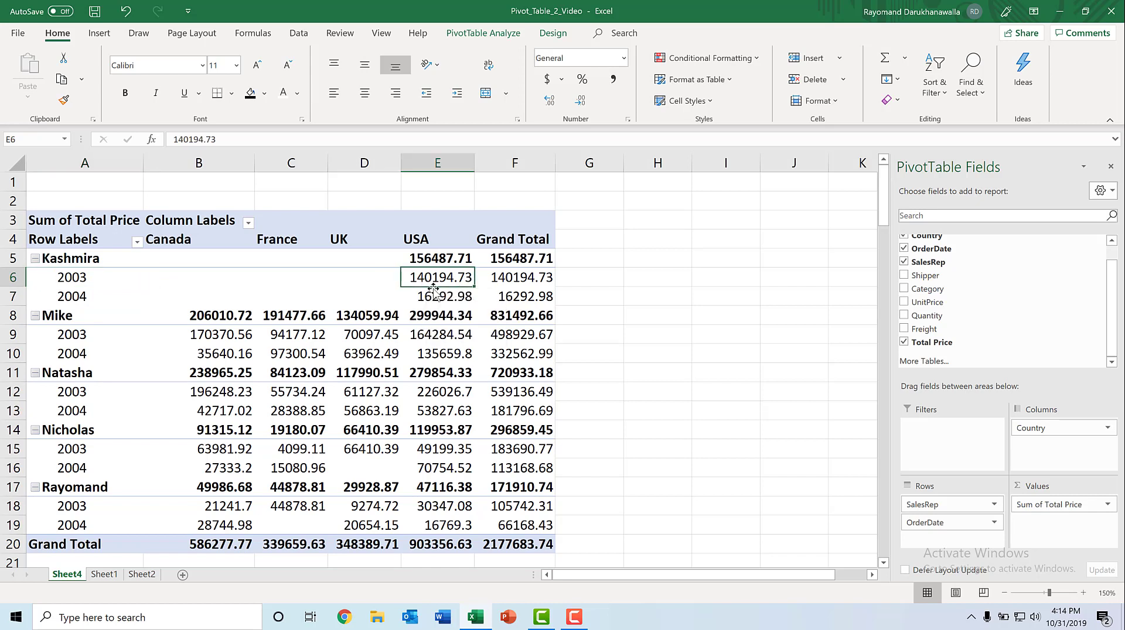
{"action": "left_click", "coordinate": [69, 298]}
{"action": "left_click", "coordinate": [434, 298]}
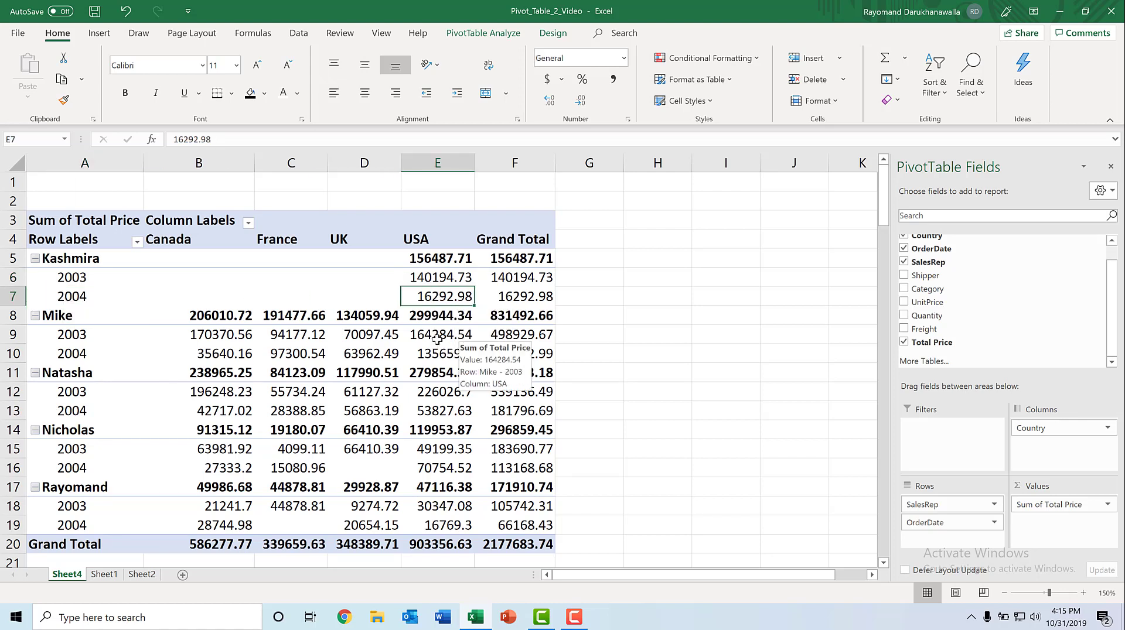
{"action": "left_click", "coordinate": [69, 337]}
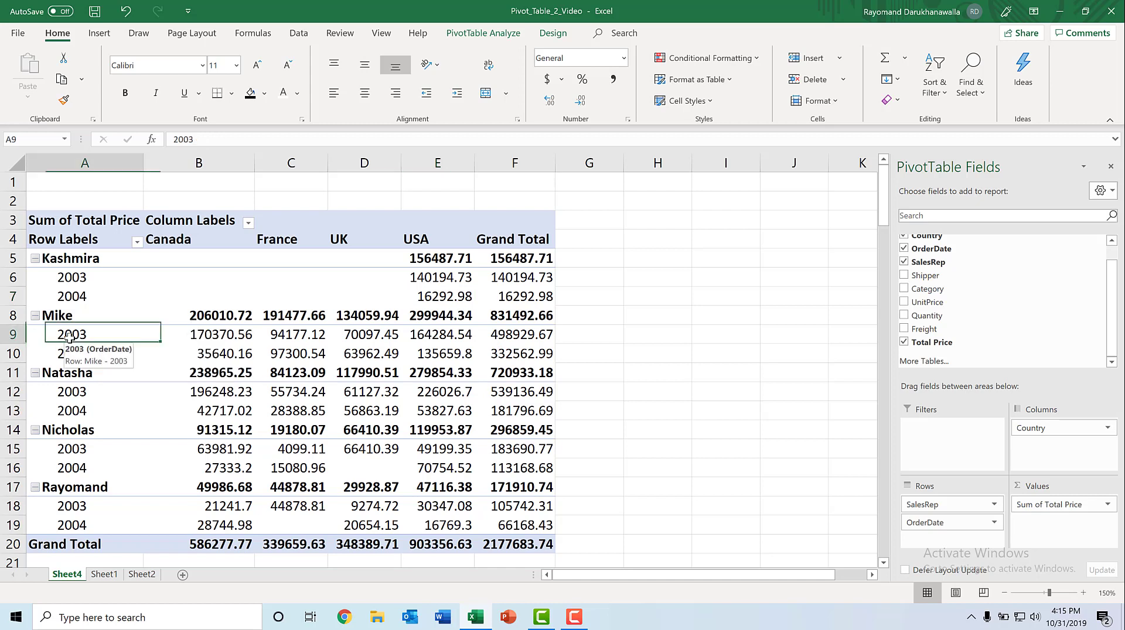
{"action": "left_click", "coordinate": [216, 335]}
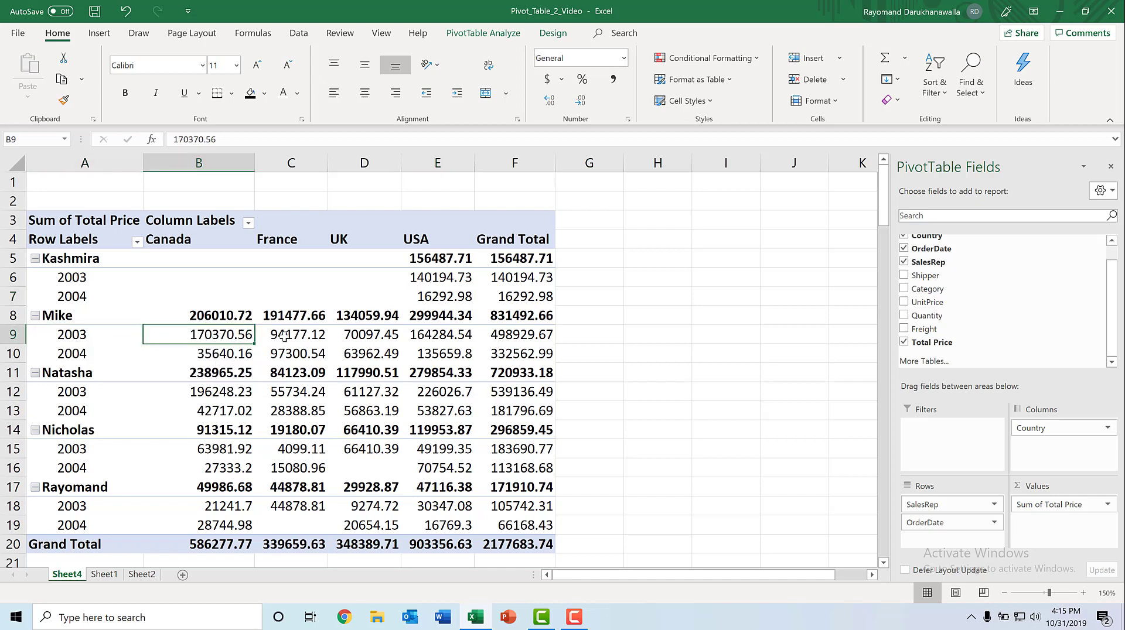
{"action": "left_click", "coordinate": [288, 336]}
{"action": "left_click", "coordinate": [369, 337]}
{"action": "left_click", "coordinate": [433, 337]}
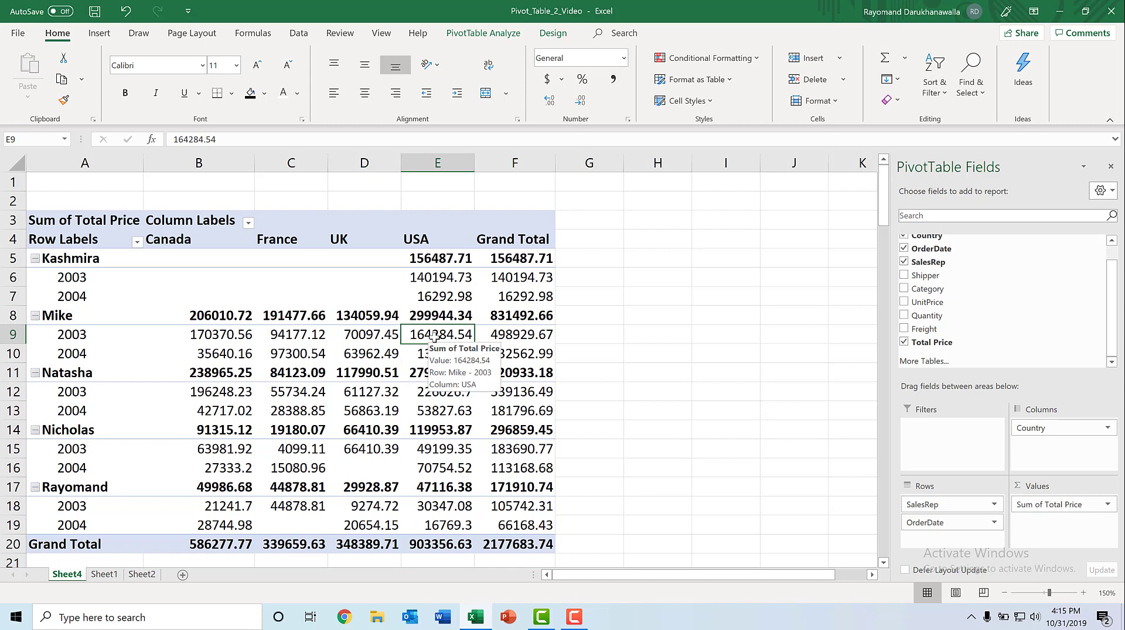
Step: Group the OrderDate row labels by both Quarters and Years
{"action": "left_click", "coordinate": [79, 279]}
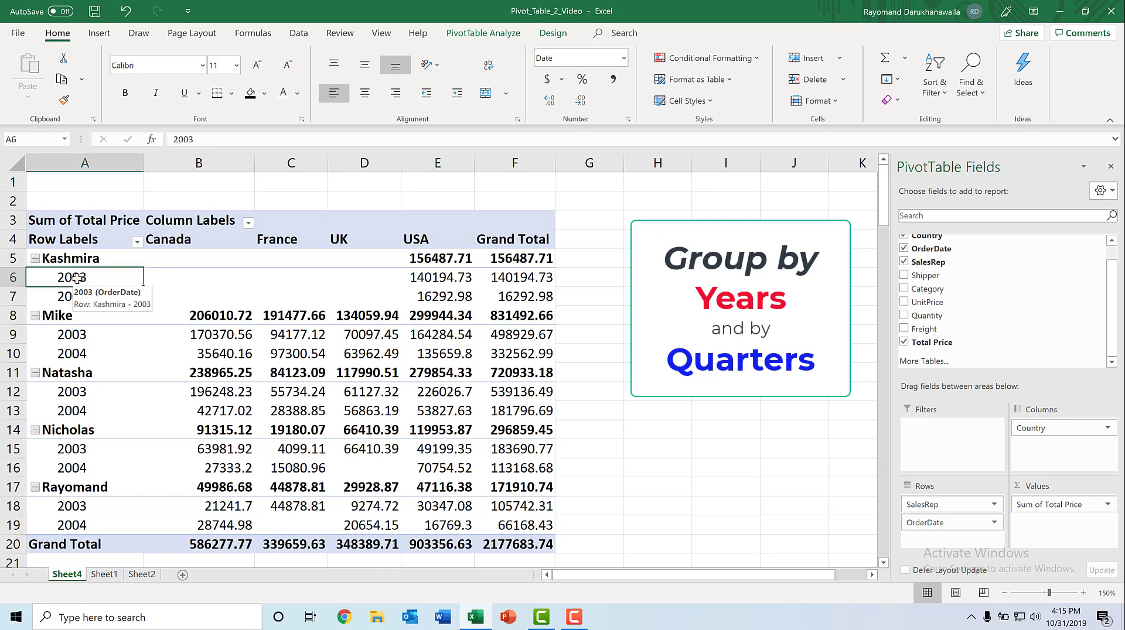
{"action": "right_click", "coordinate": [77, 279]}
{"action": "left_click", "coordinate": [112, 431]}
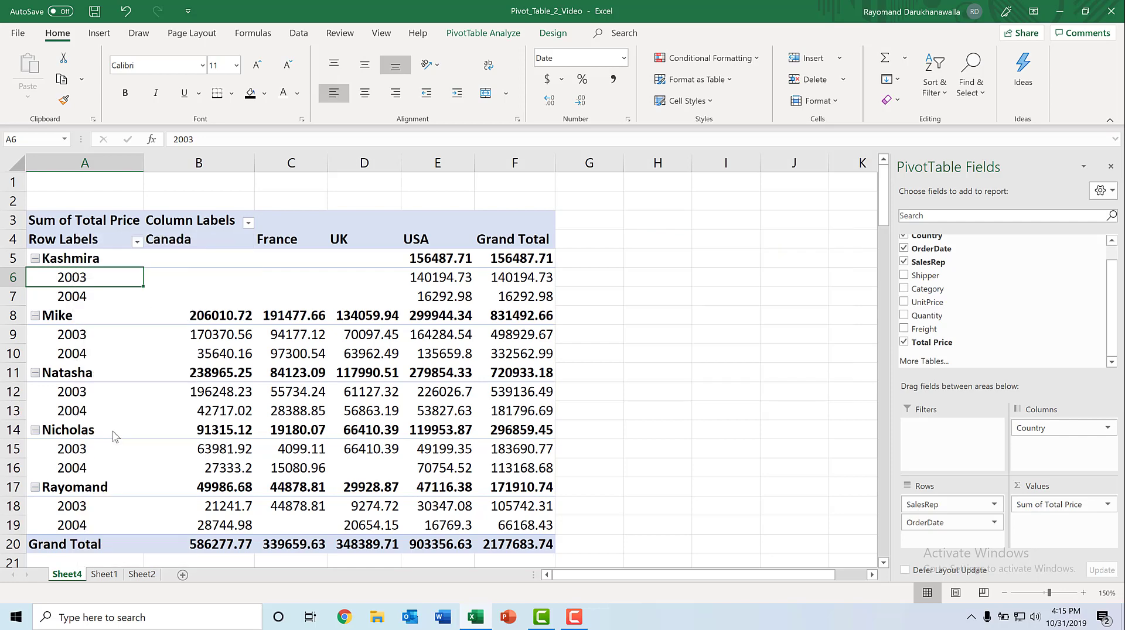
{"action": "left_click_drag", "start_coordinate": [120, 320], "coordinate": [752, 198]}
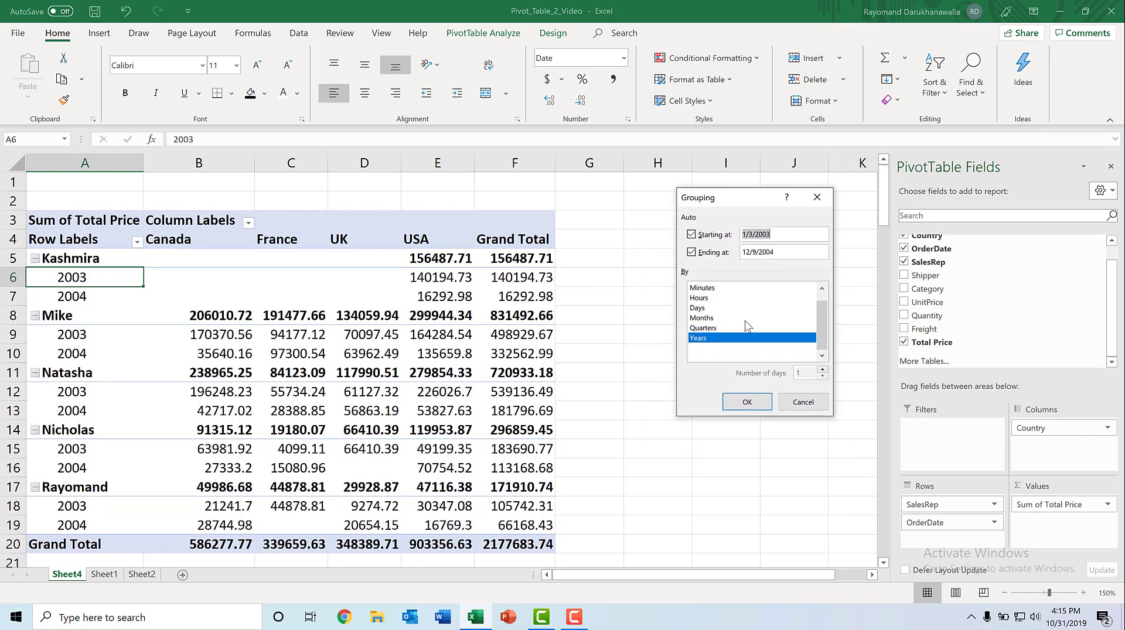
{"action": "left_click", "coordinate": [715, 328]}
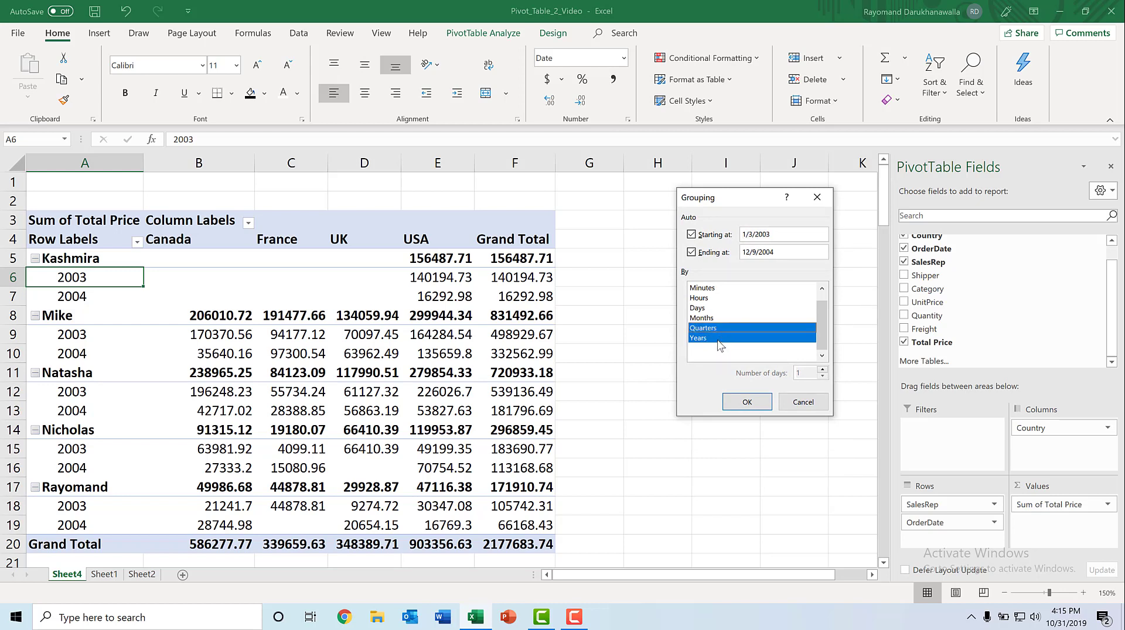
{"action": "left_click", "coordinate": [747, 402]}
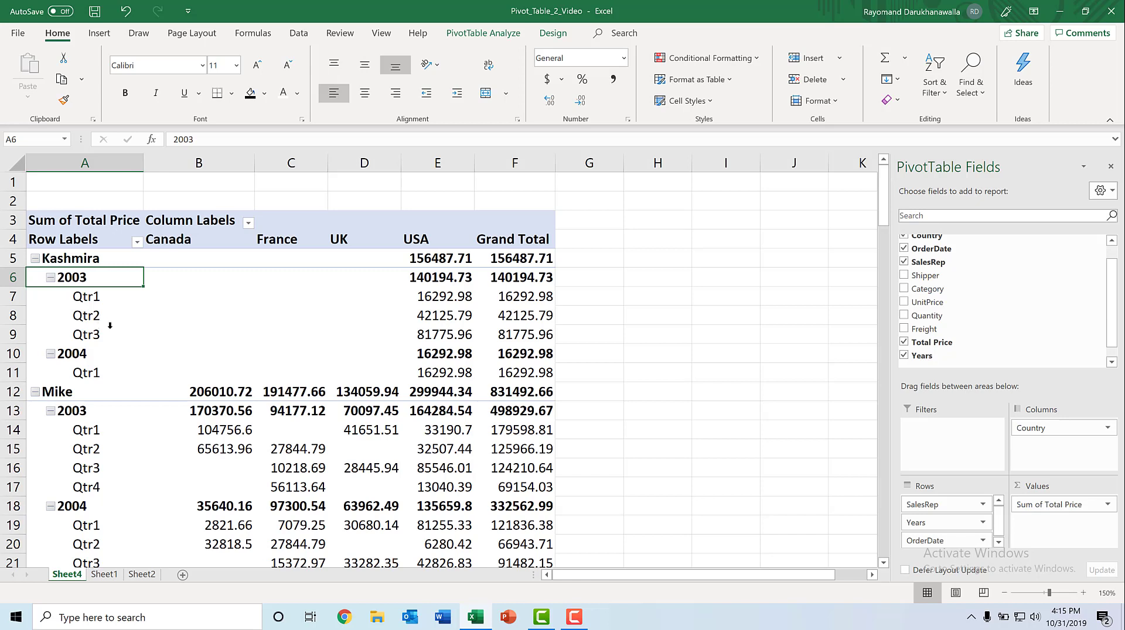
Step: Add Months to the date grouping so the row labels use Months, Quarters and Years
{"action": "right_click", "coordinate": [86, 278]}
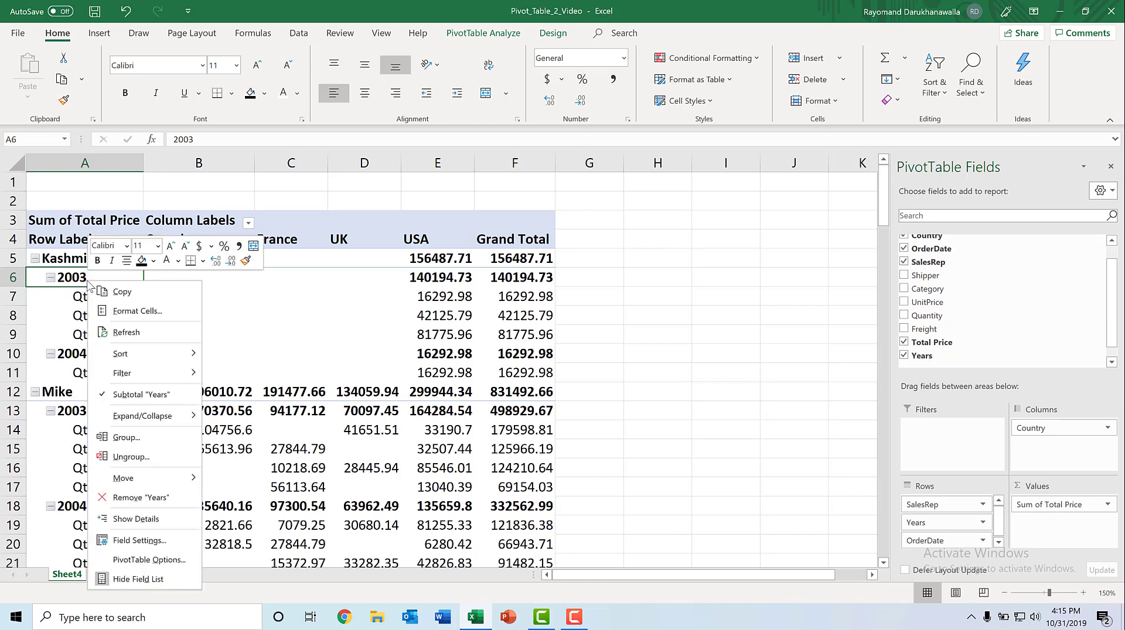
{"action": "left_click", "coordinate": [109, 438]}
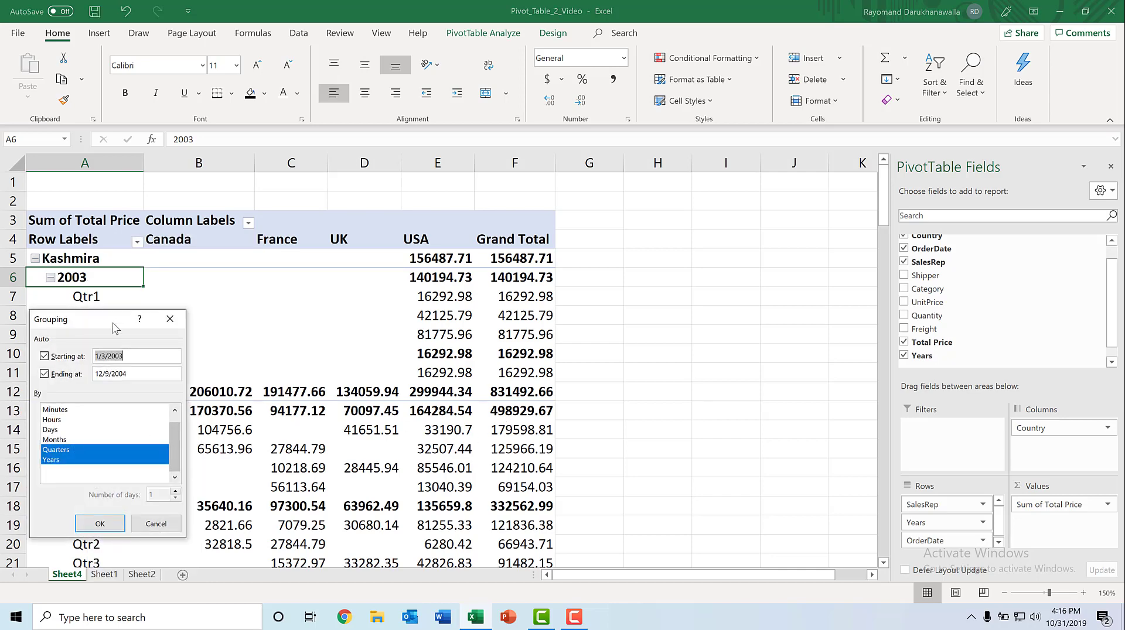
{"action": "left_click_drag", "start_coordinate": [113, 324], "coordinate": [727, 241]}
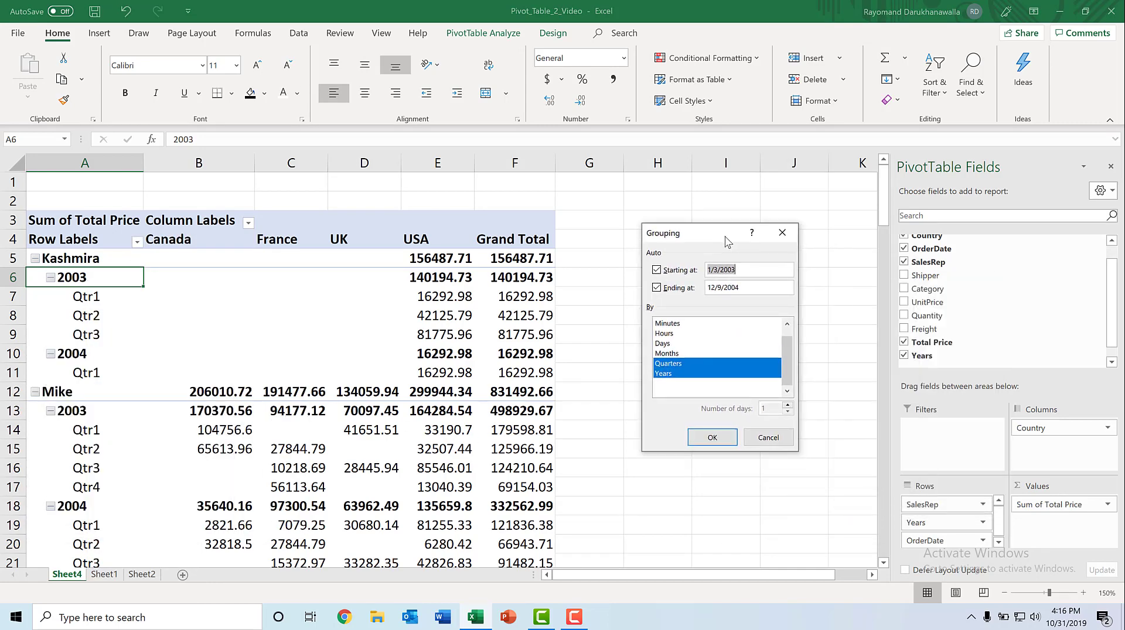
{"action": "left_click", "coordinate": [680, 354]}
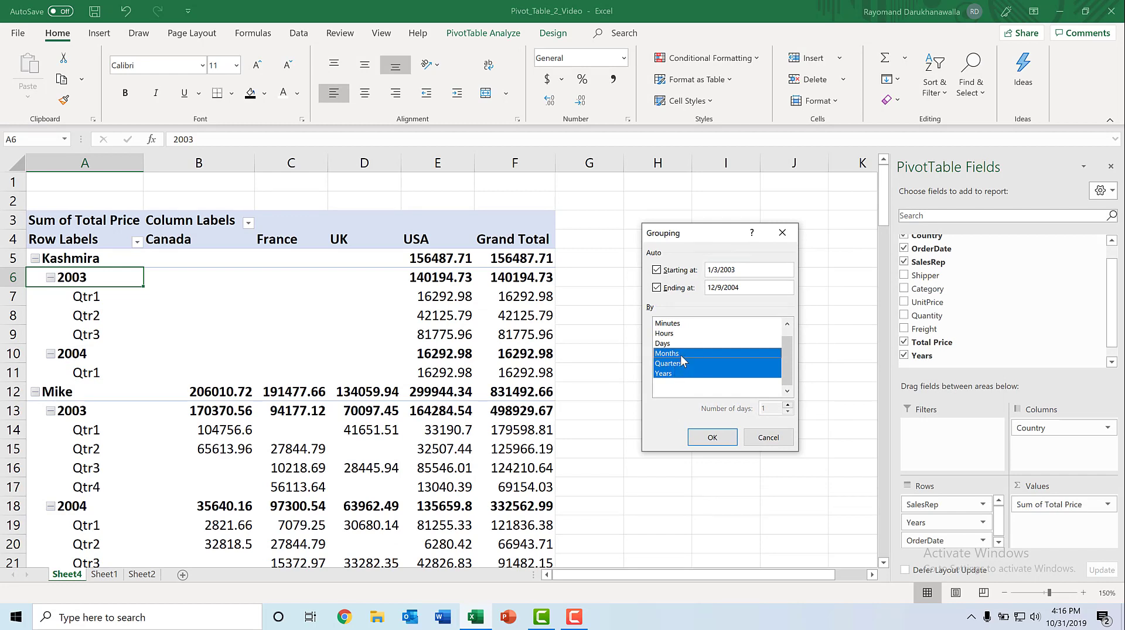
{"action": "left_click", "coordinate": [710, 437]}
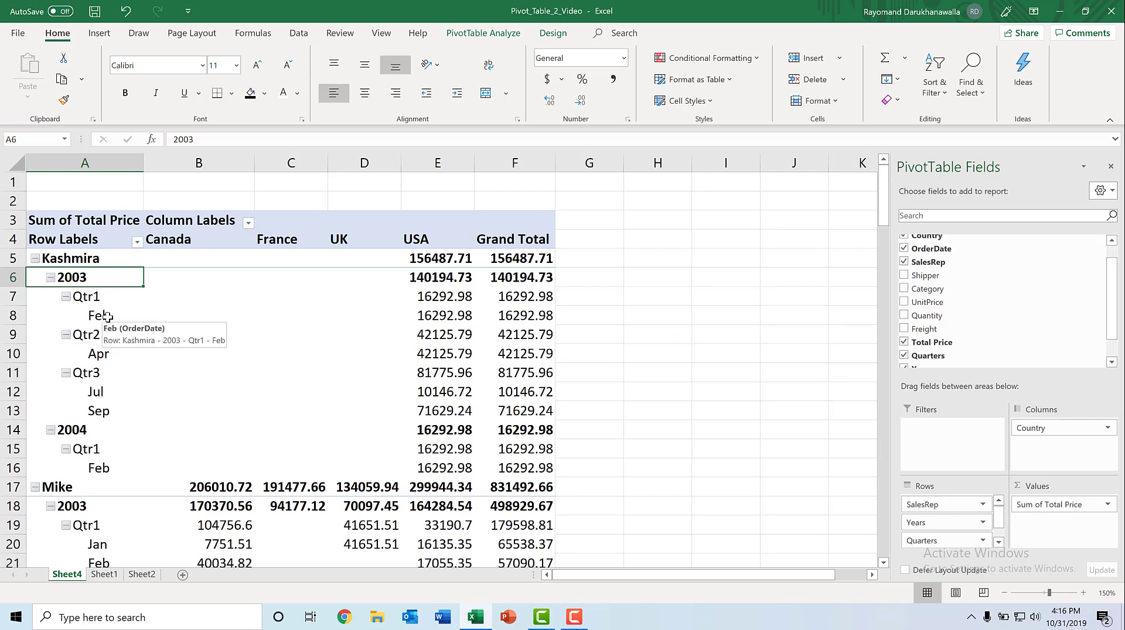
Step: Check the Jul and Sep labels under the first sales rep's 2003, and collapse the Qtr1, Qtr2 and Qtr3 groups
{"action": "left_click", "coordinate": [104, 393]}
{"action": "left_click", "coordinate": [102, 411]}
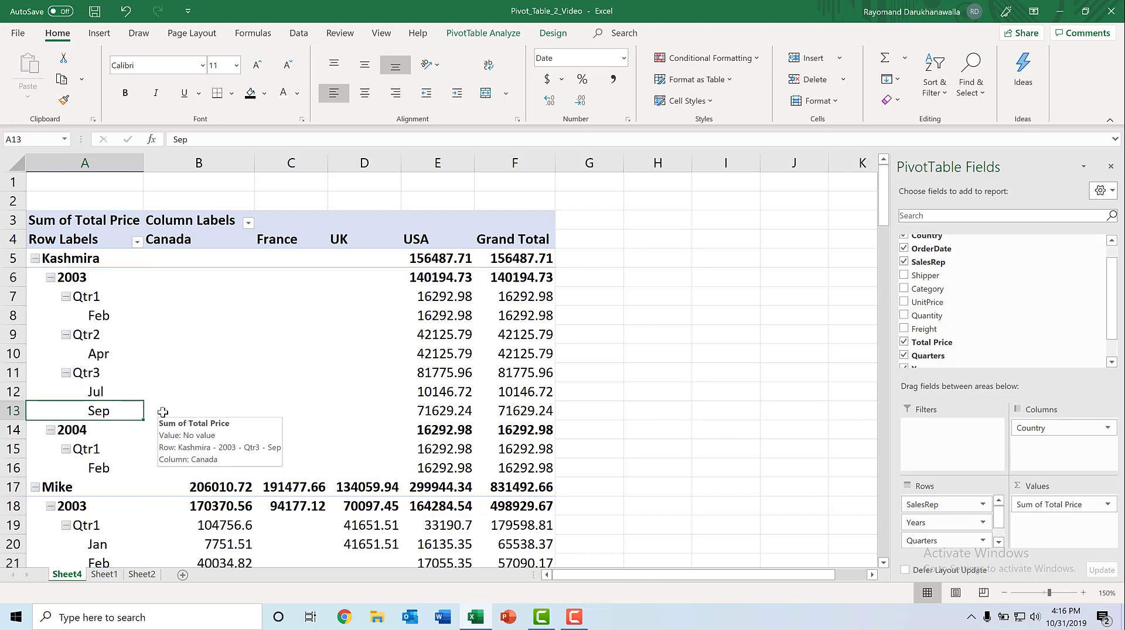
{"action": "left_click", "coordinate": [66, 299]}
{"action": "left_click", "coordinate": [66, 315]}
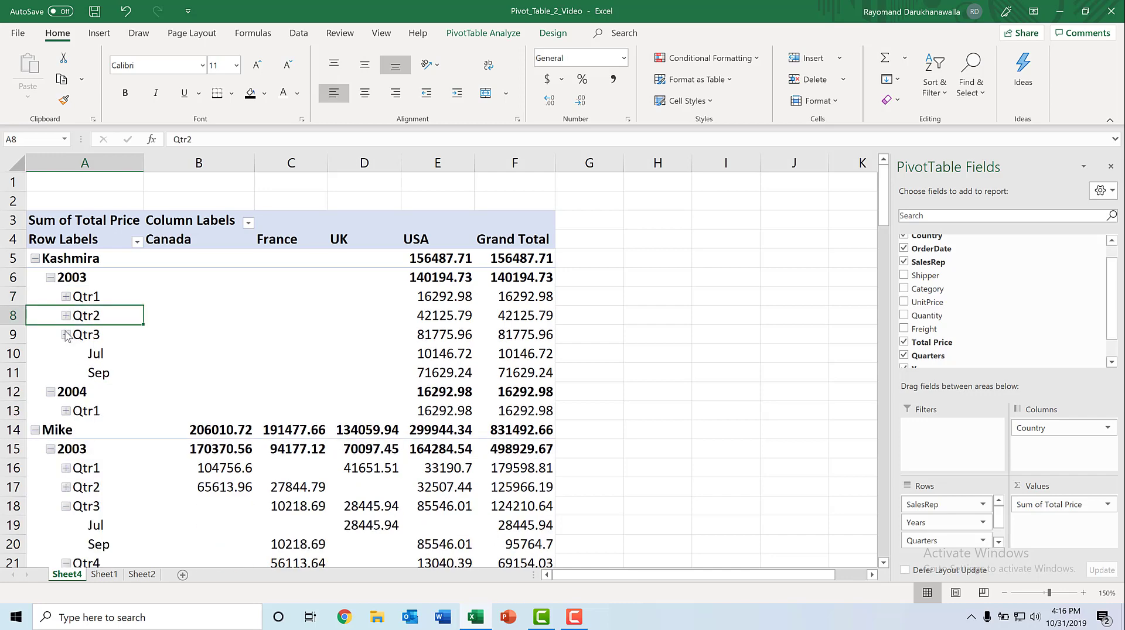
{"action": "left_click", "coordinate": [65, 334]}
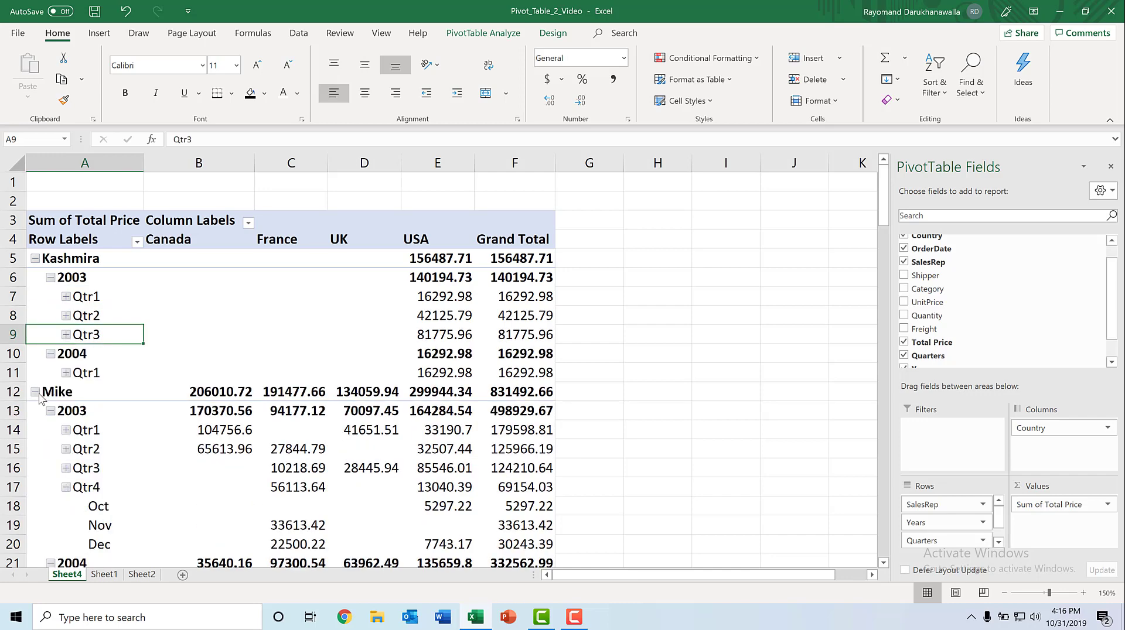